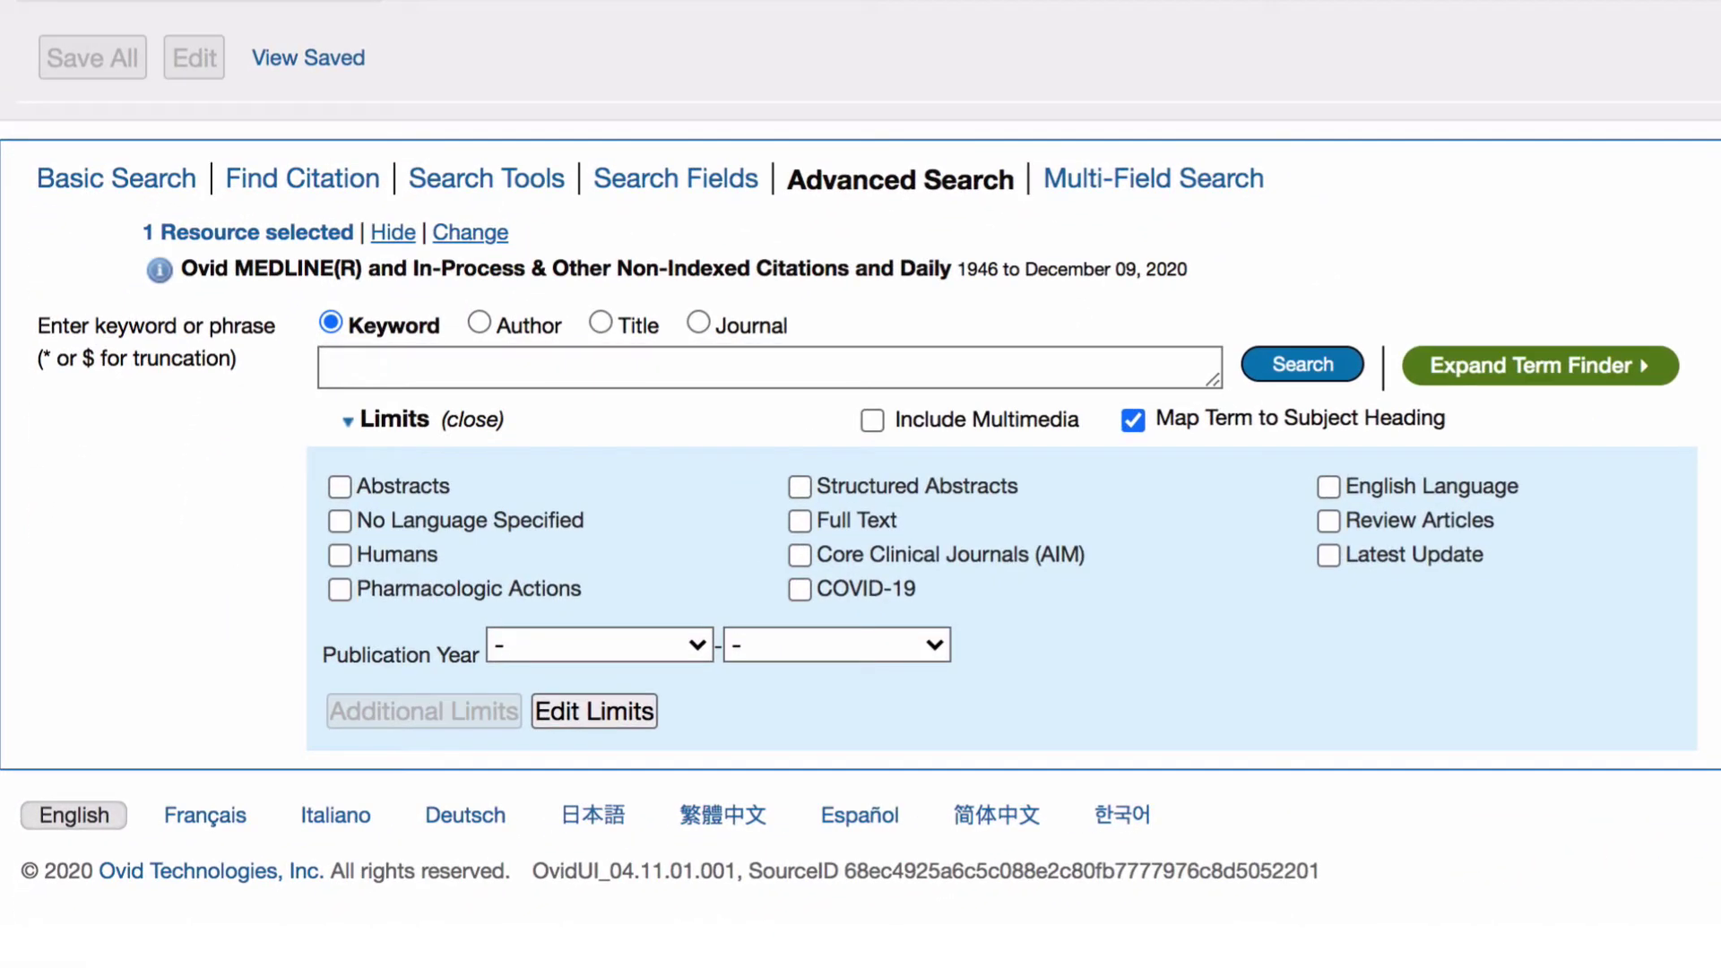
- Run a keyword search for 'palliative care' with Map Term to Subject Heading on
text(Palliative Care)
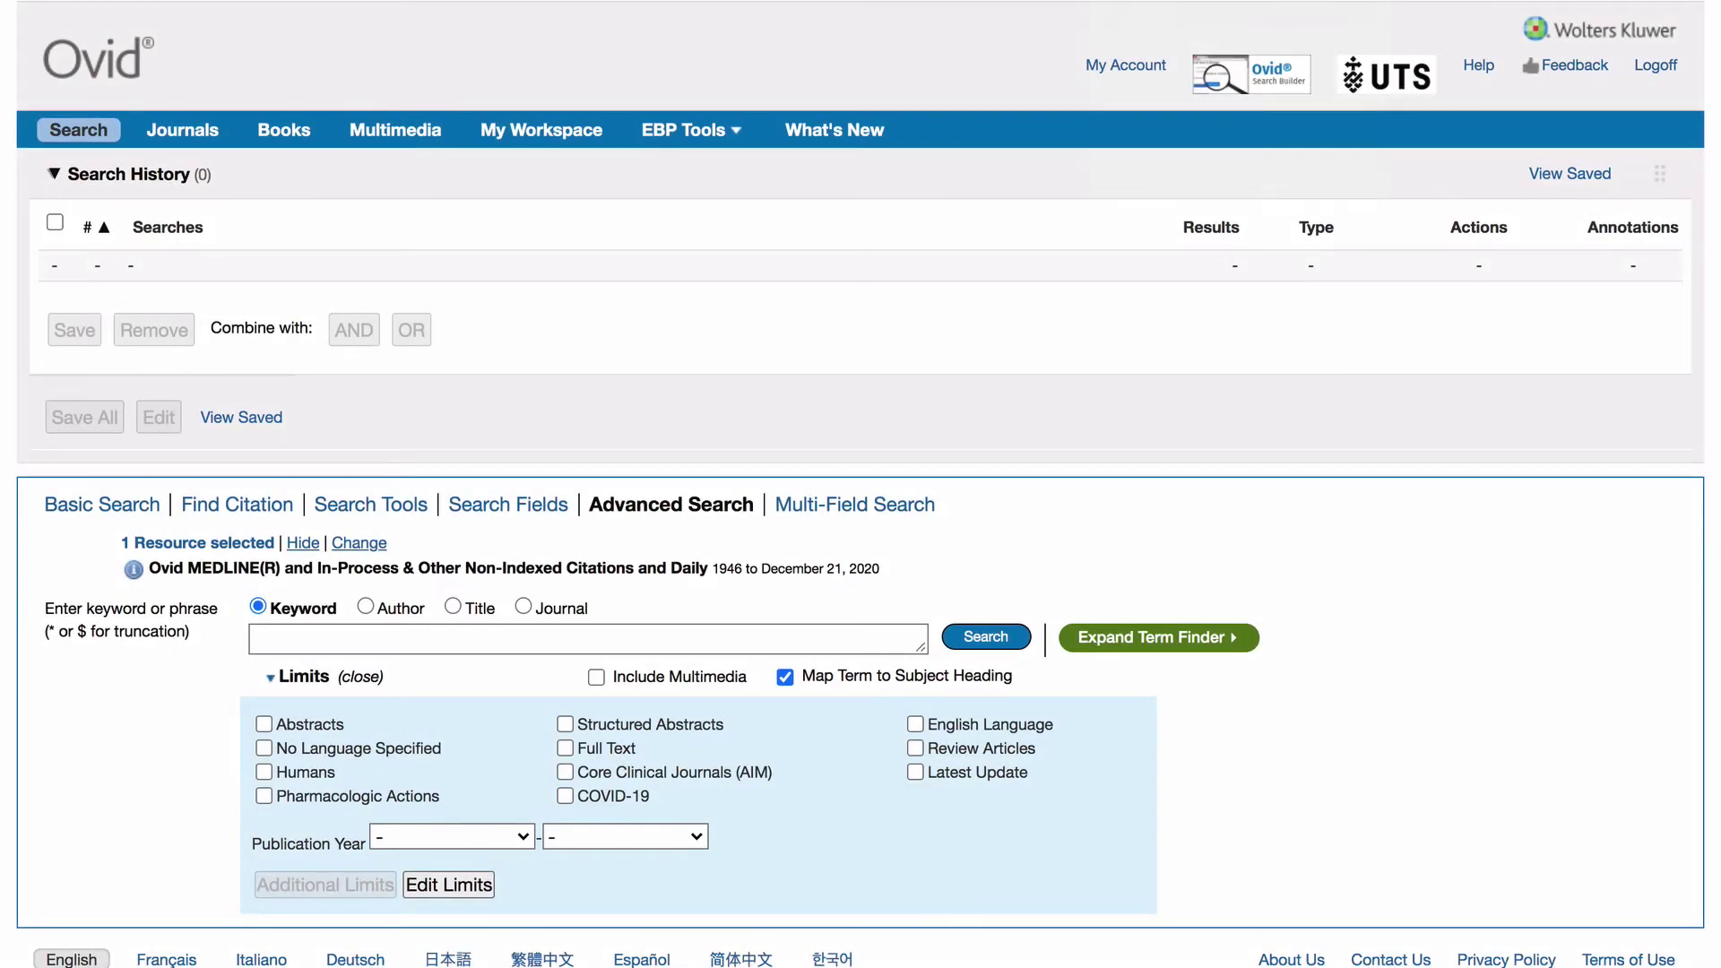
click(260, 640)
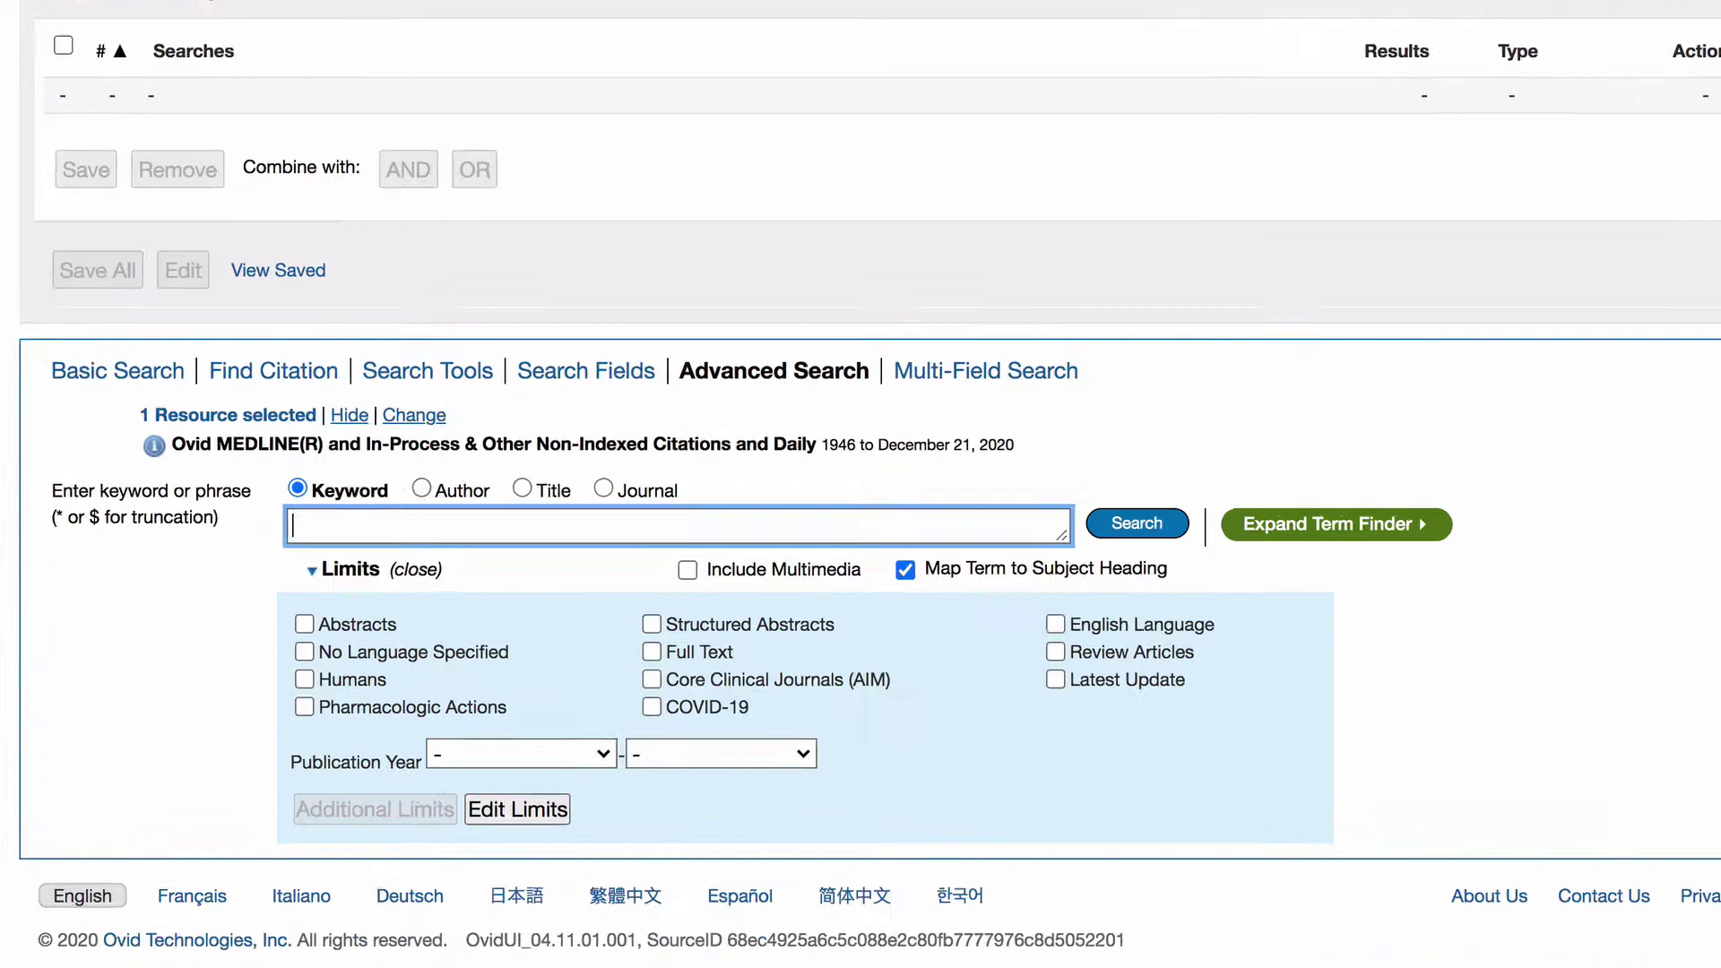
text(palliative care)
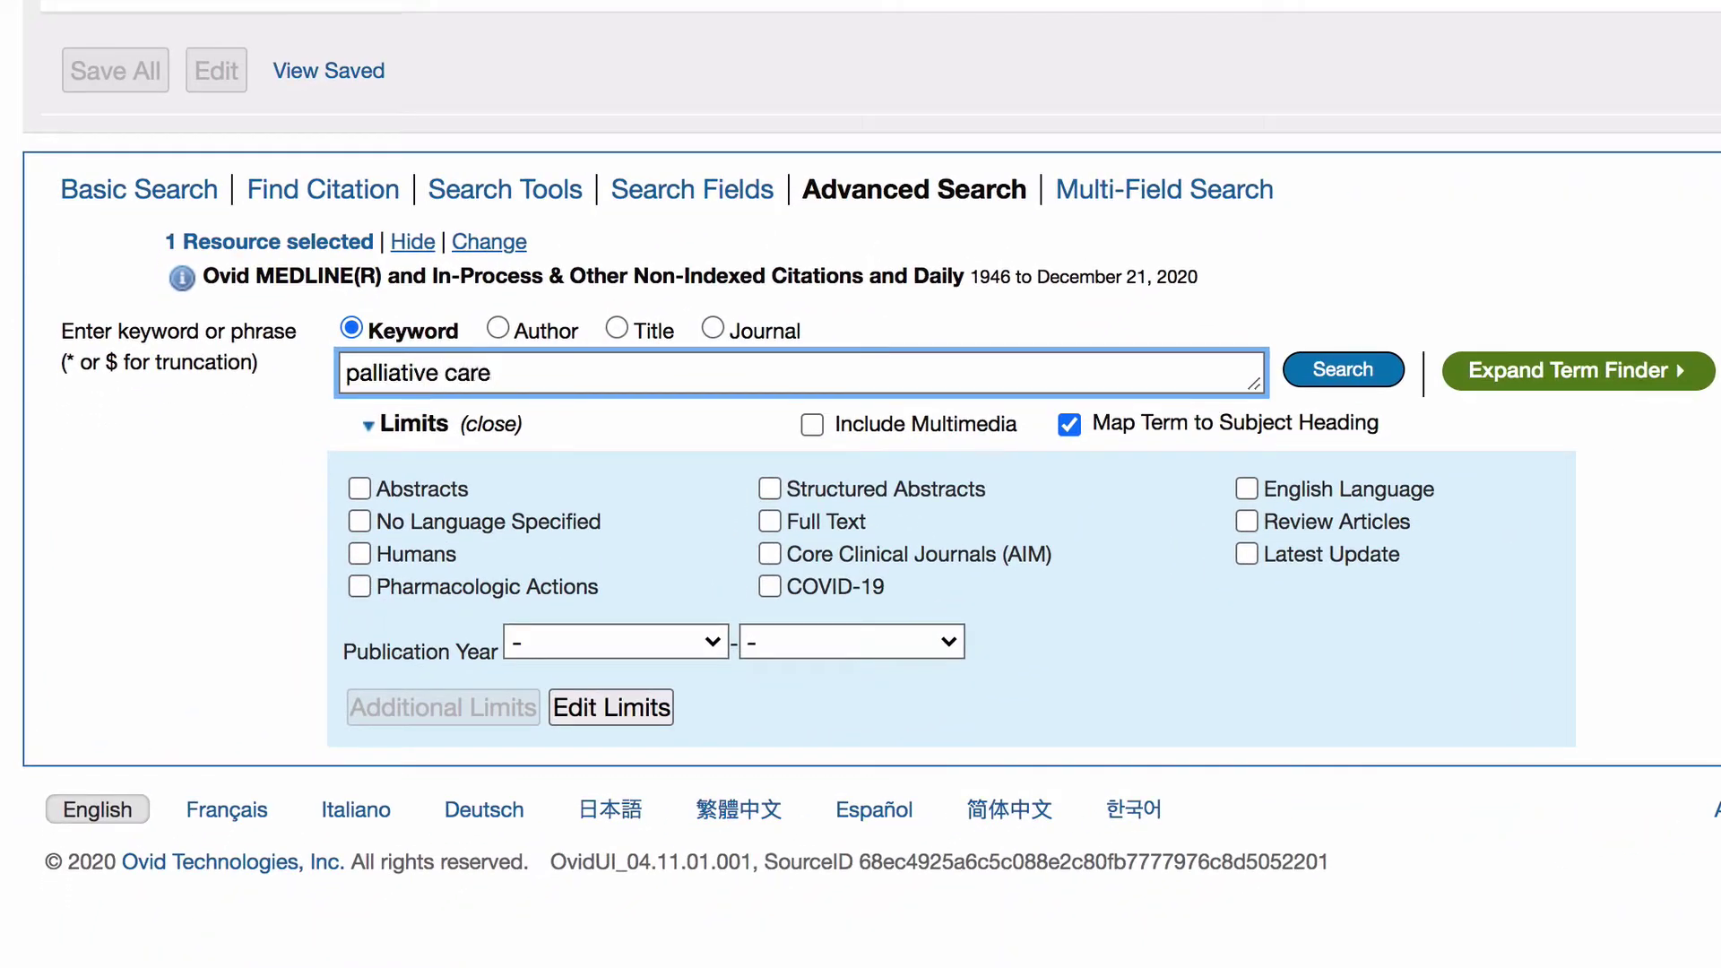
click(1301, 369)
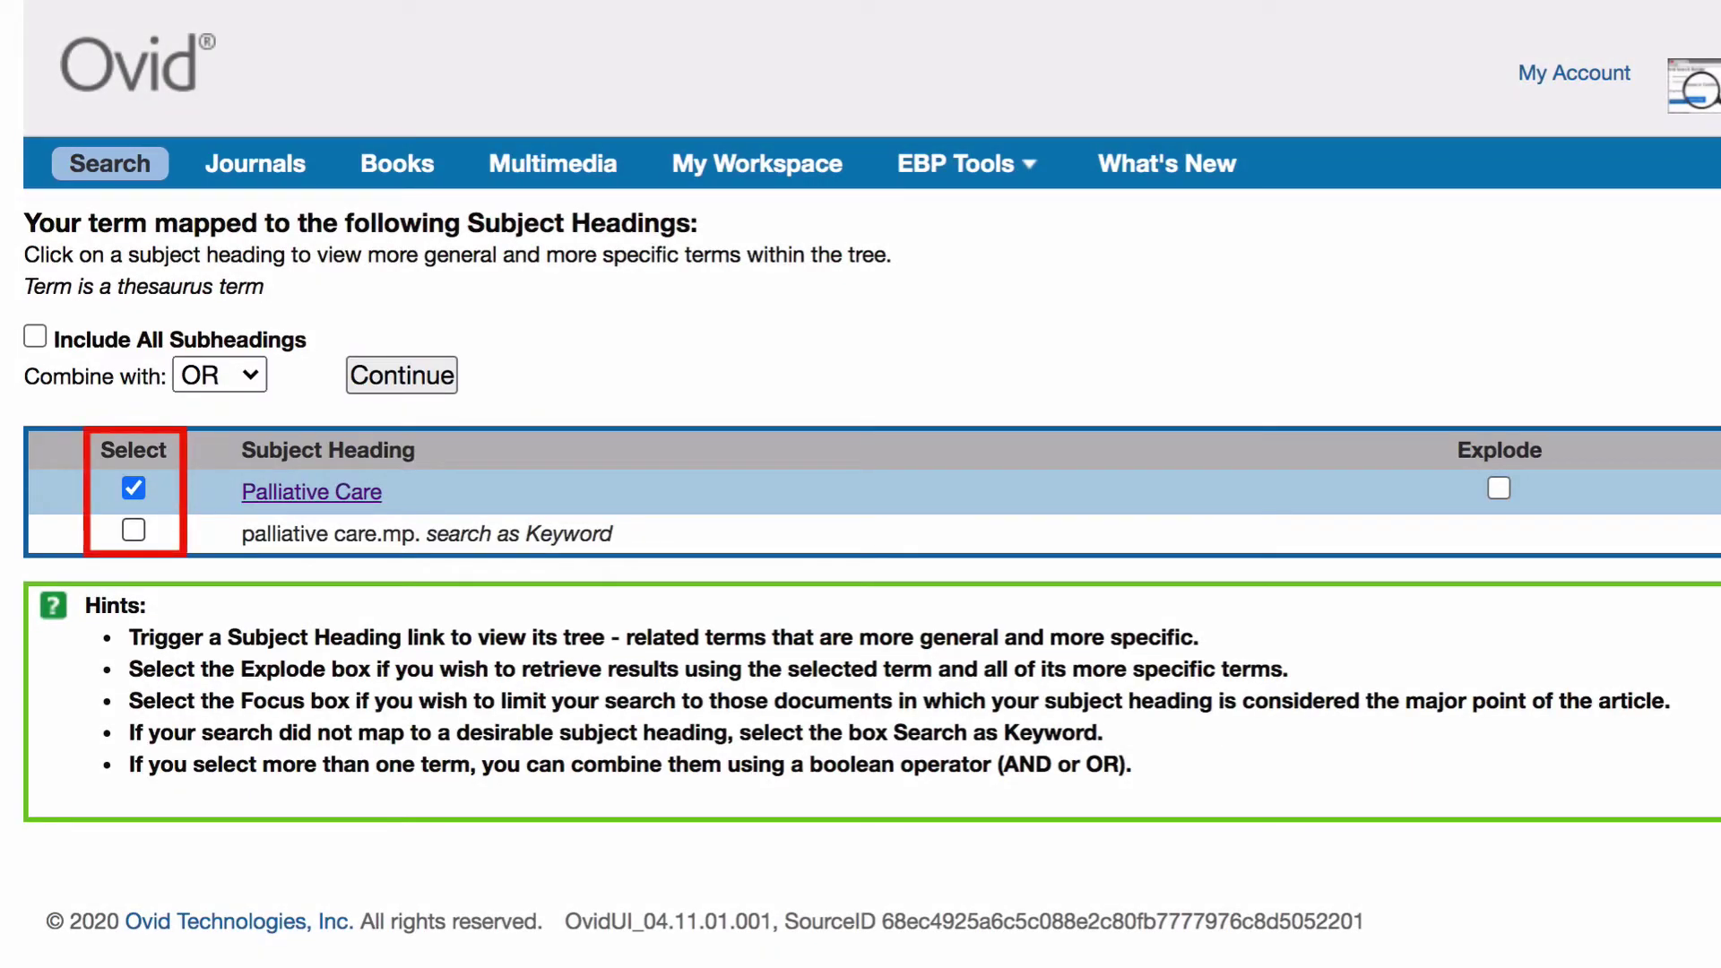
- Search the Palliative Care heading plus 'palliative care' as a keyword, combined with OR
click(133, 530)
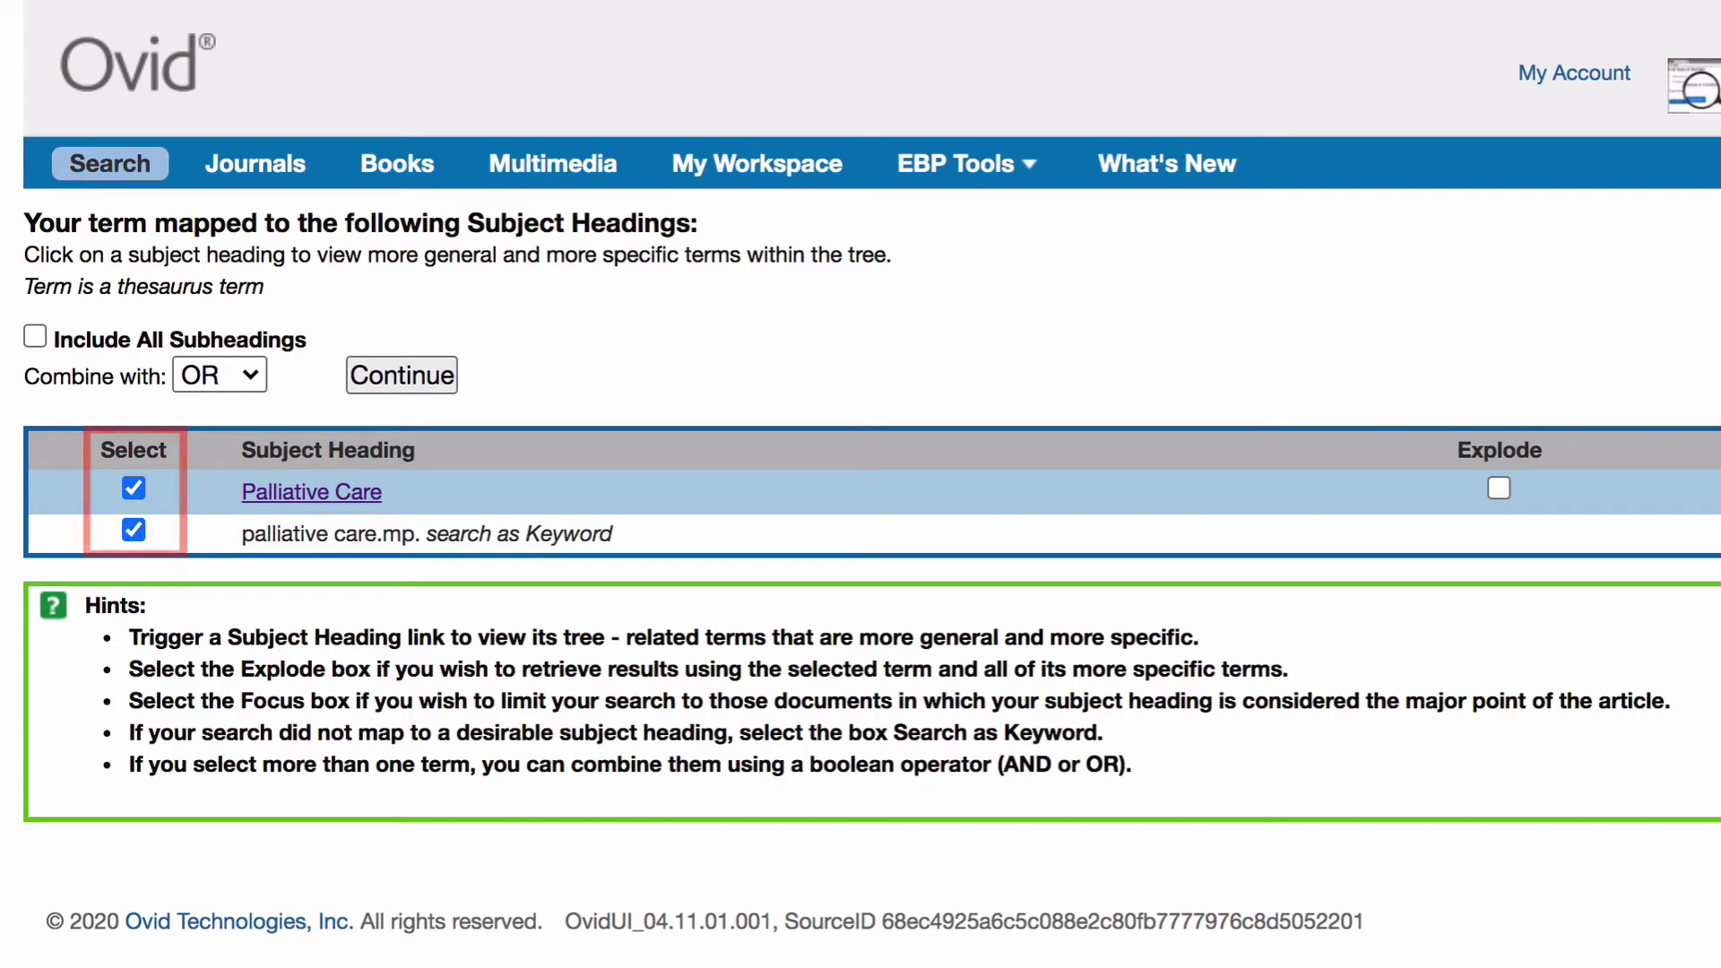
click(402, 375)
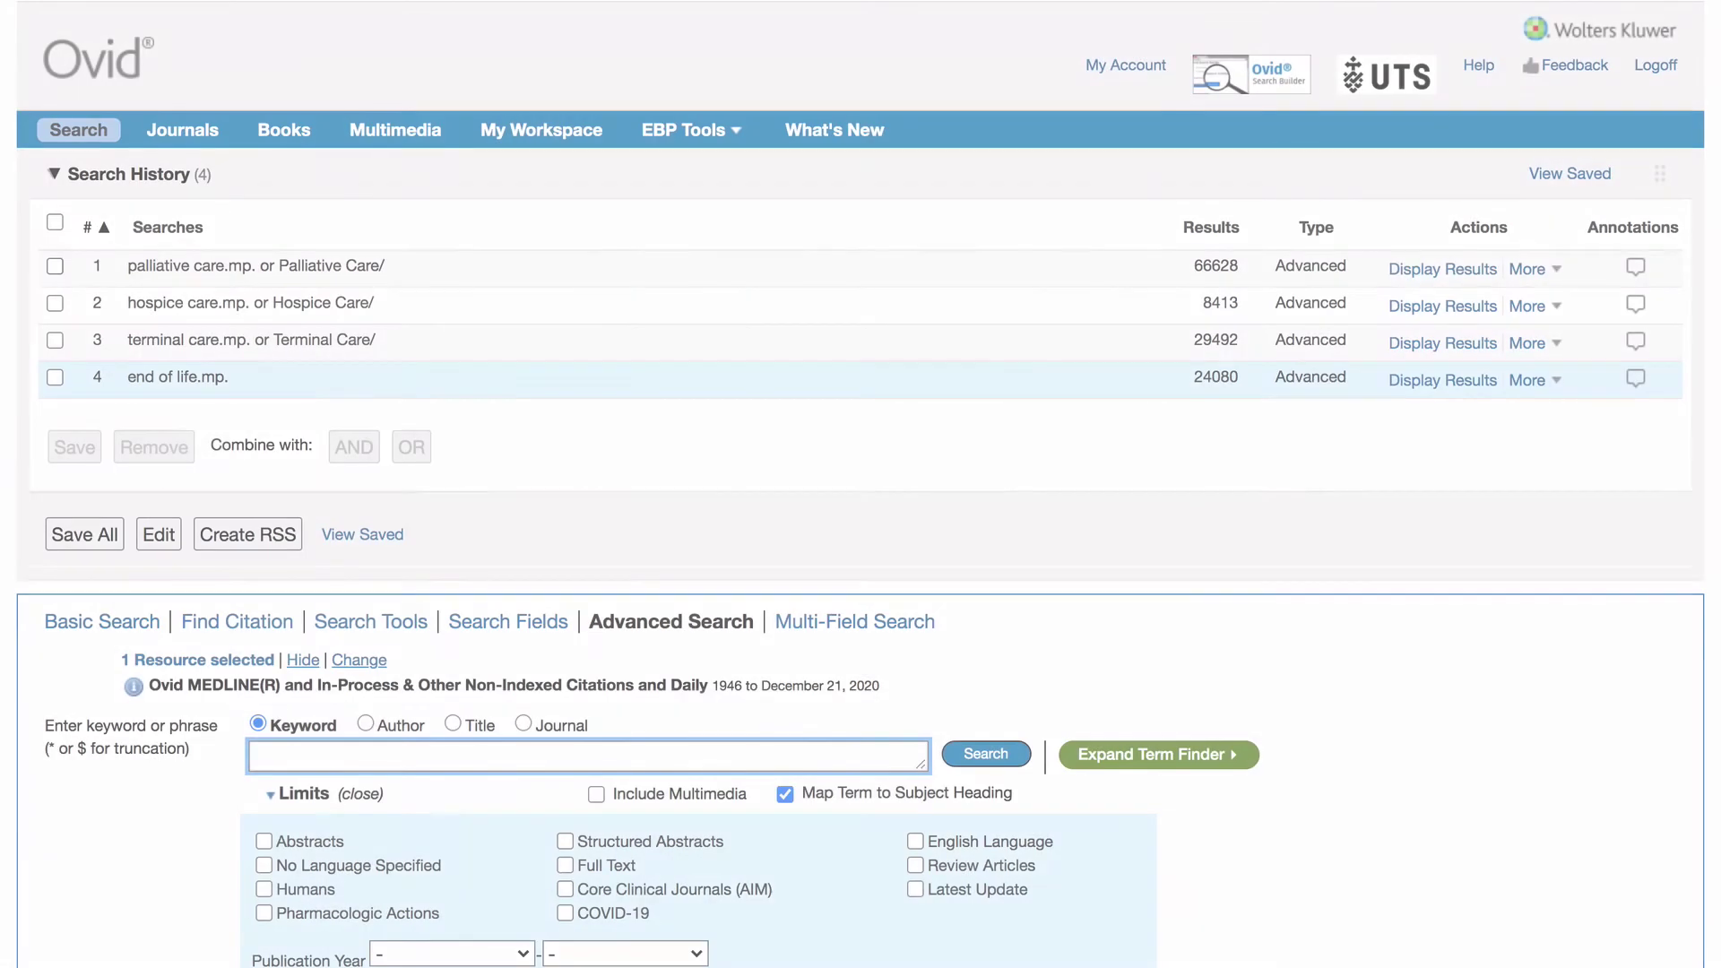
- Combine the palliative, hospice, terminal care and end of life searches 1–4 with OR
click(55, 265)
key(Tab)
key(space)
key(Tab)
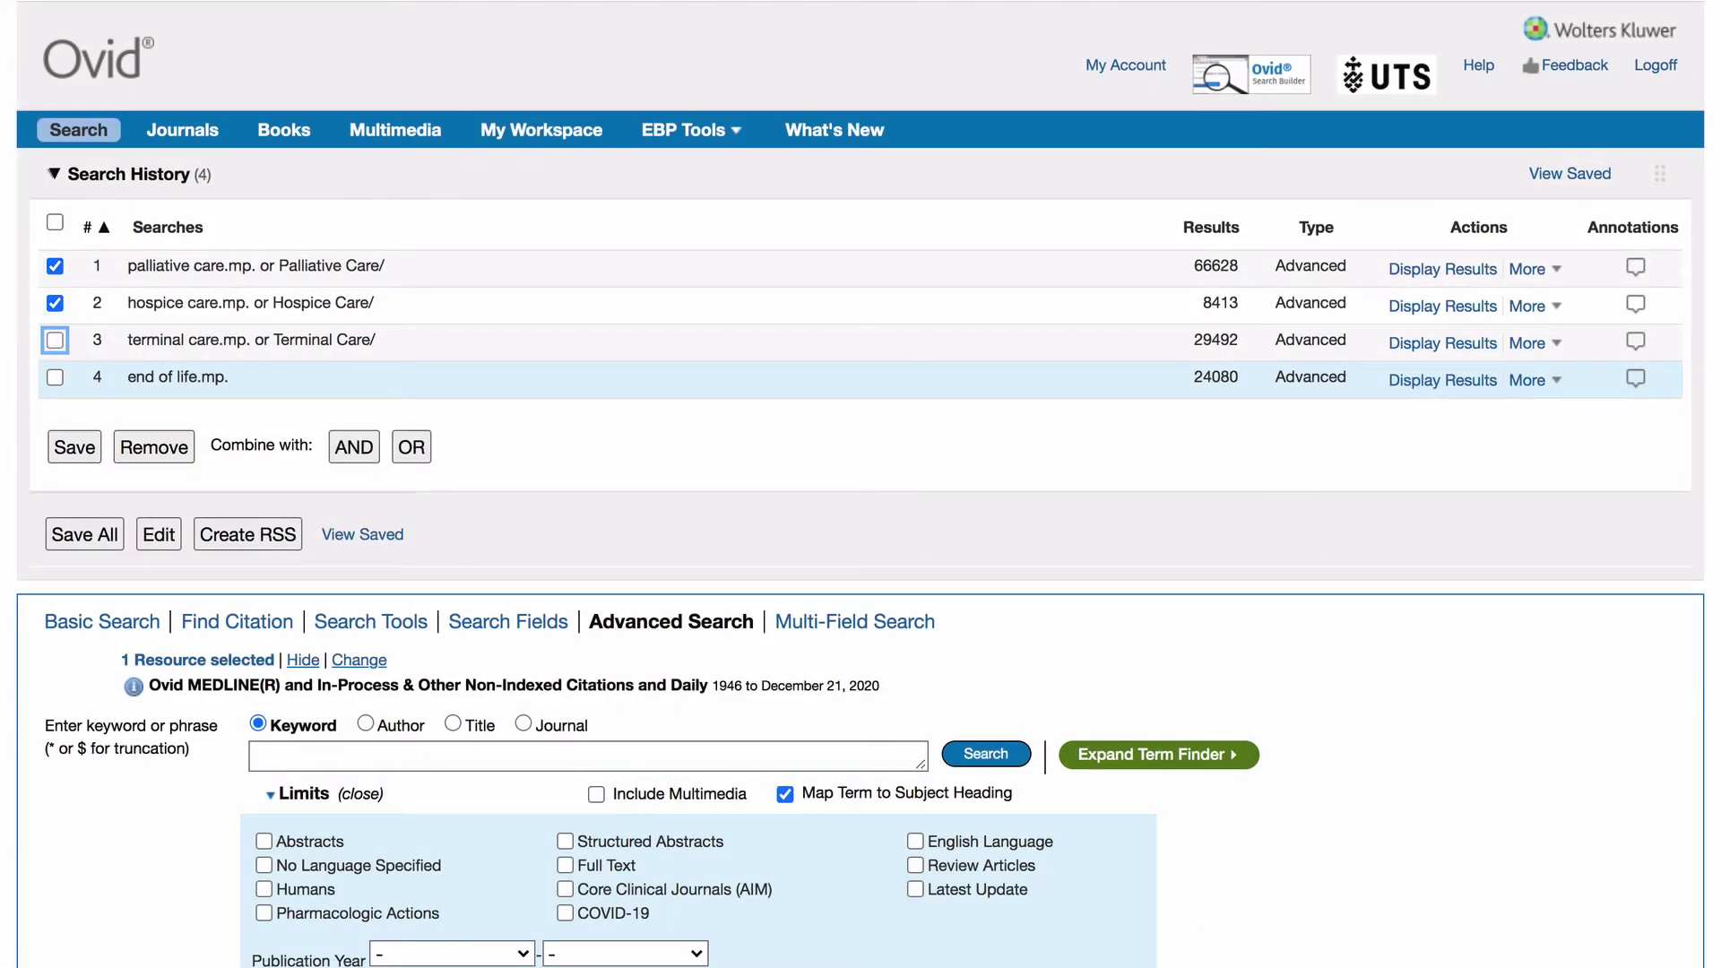
key(space)
key(Tab)
key(space)
key(Tab)
key(Tab)
key(Tab)
key(Tab)
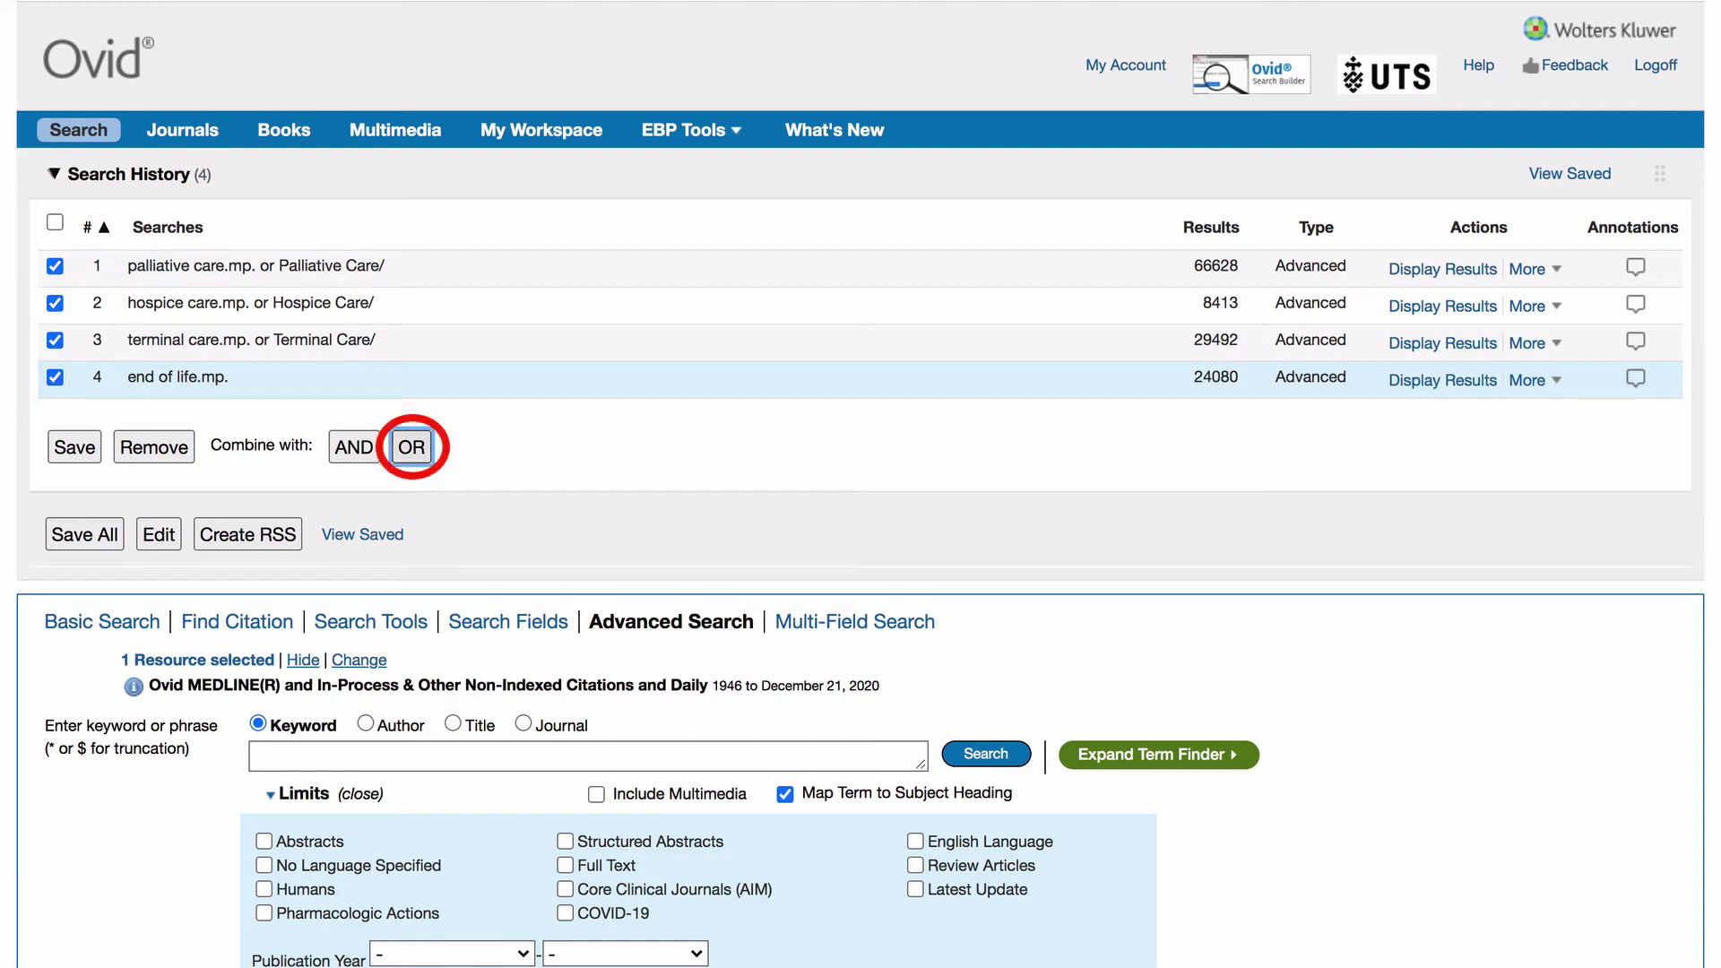
key(Return)
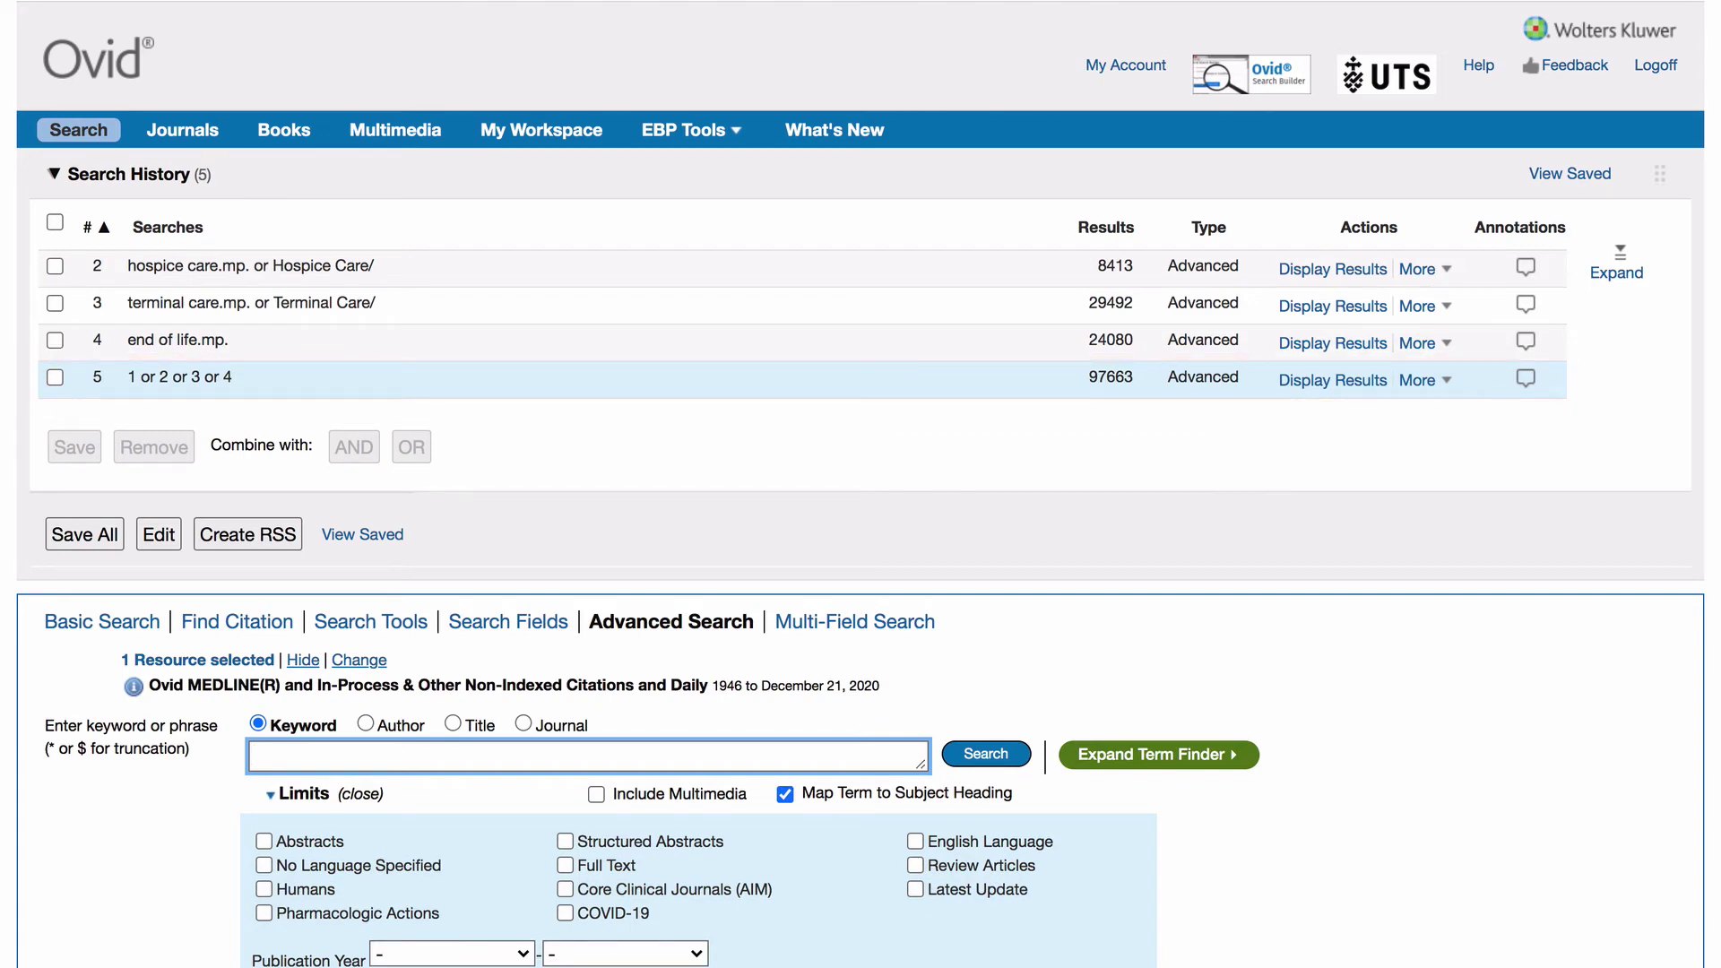
- Search 'volunteers' with mapping to subject headings
text(volunteers)
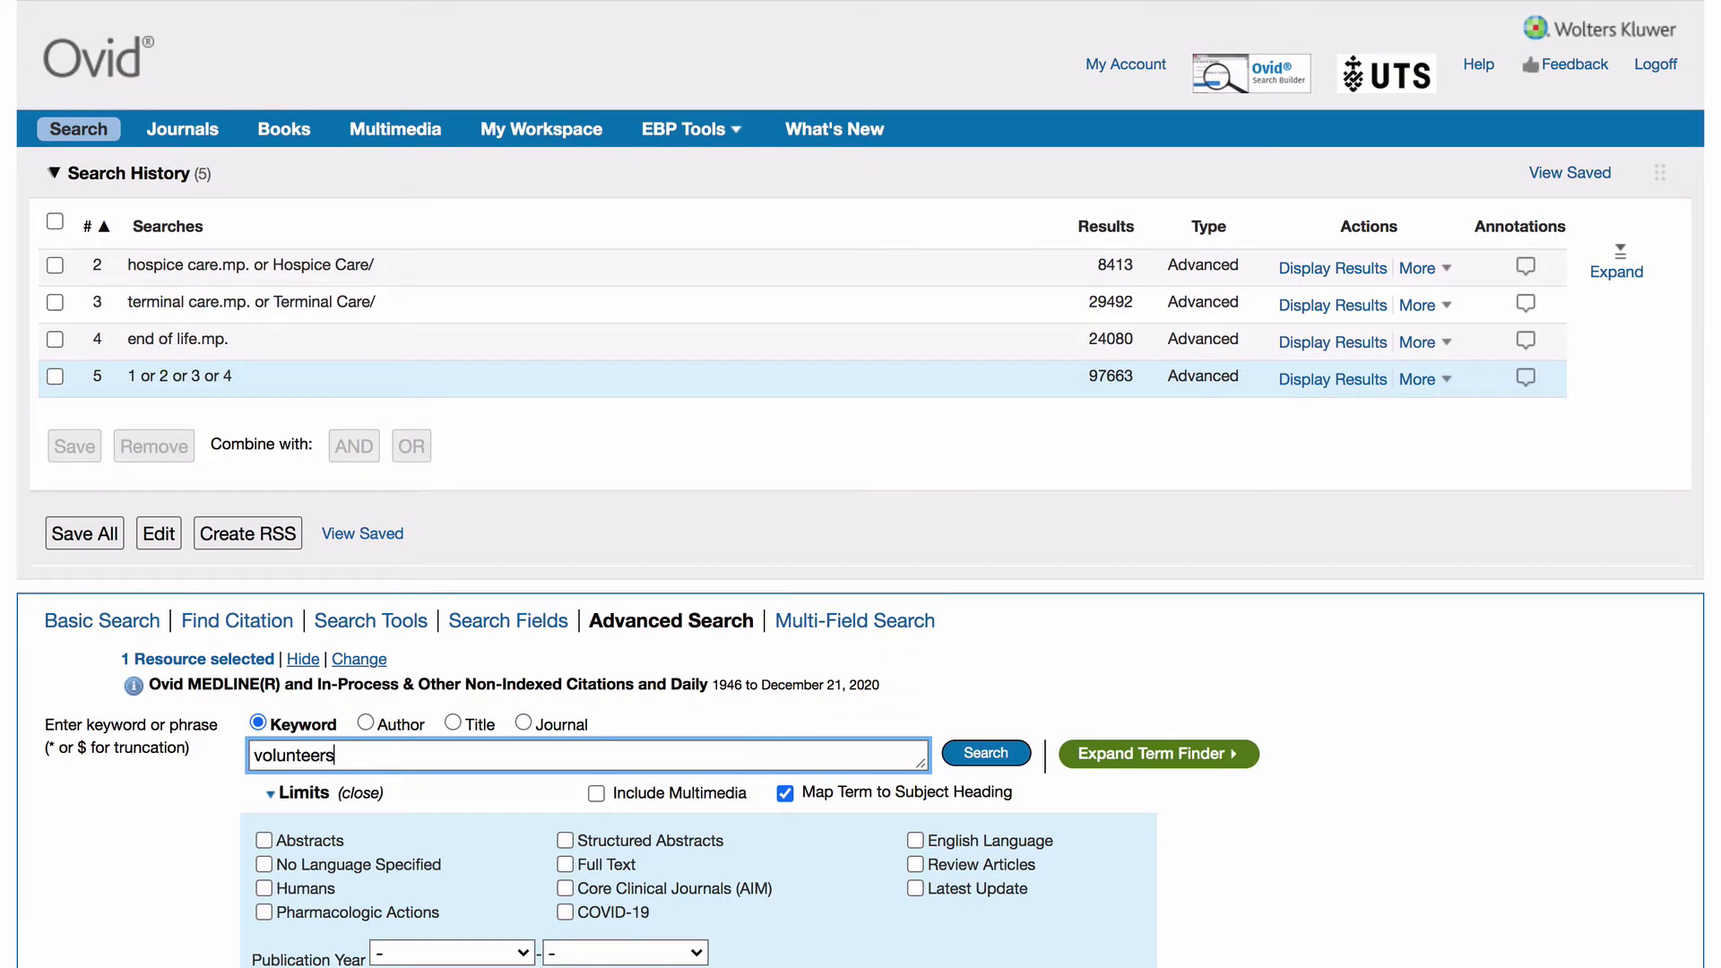
key(Return)
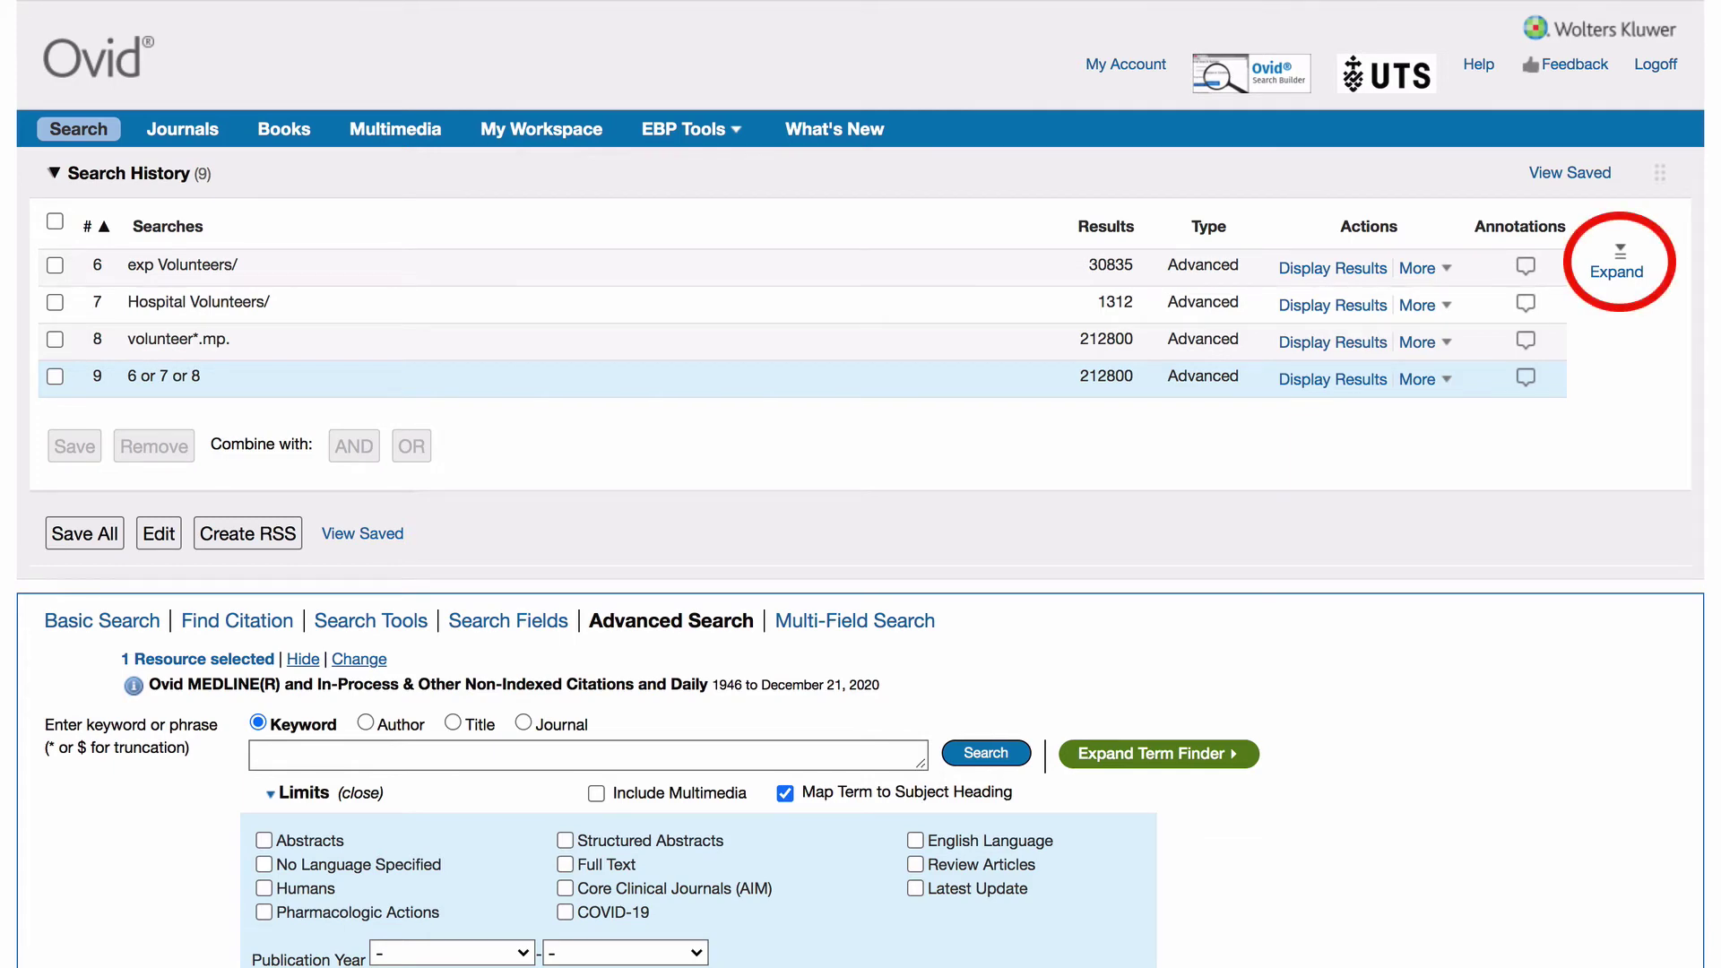
- Expand the history and combine searches 5 and 9 with AND, giving 821 results
click(1616, 264)
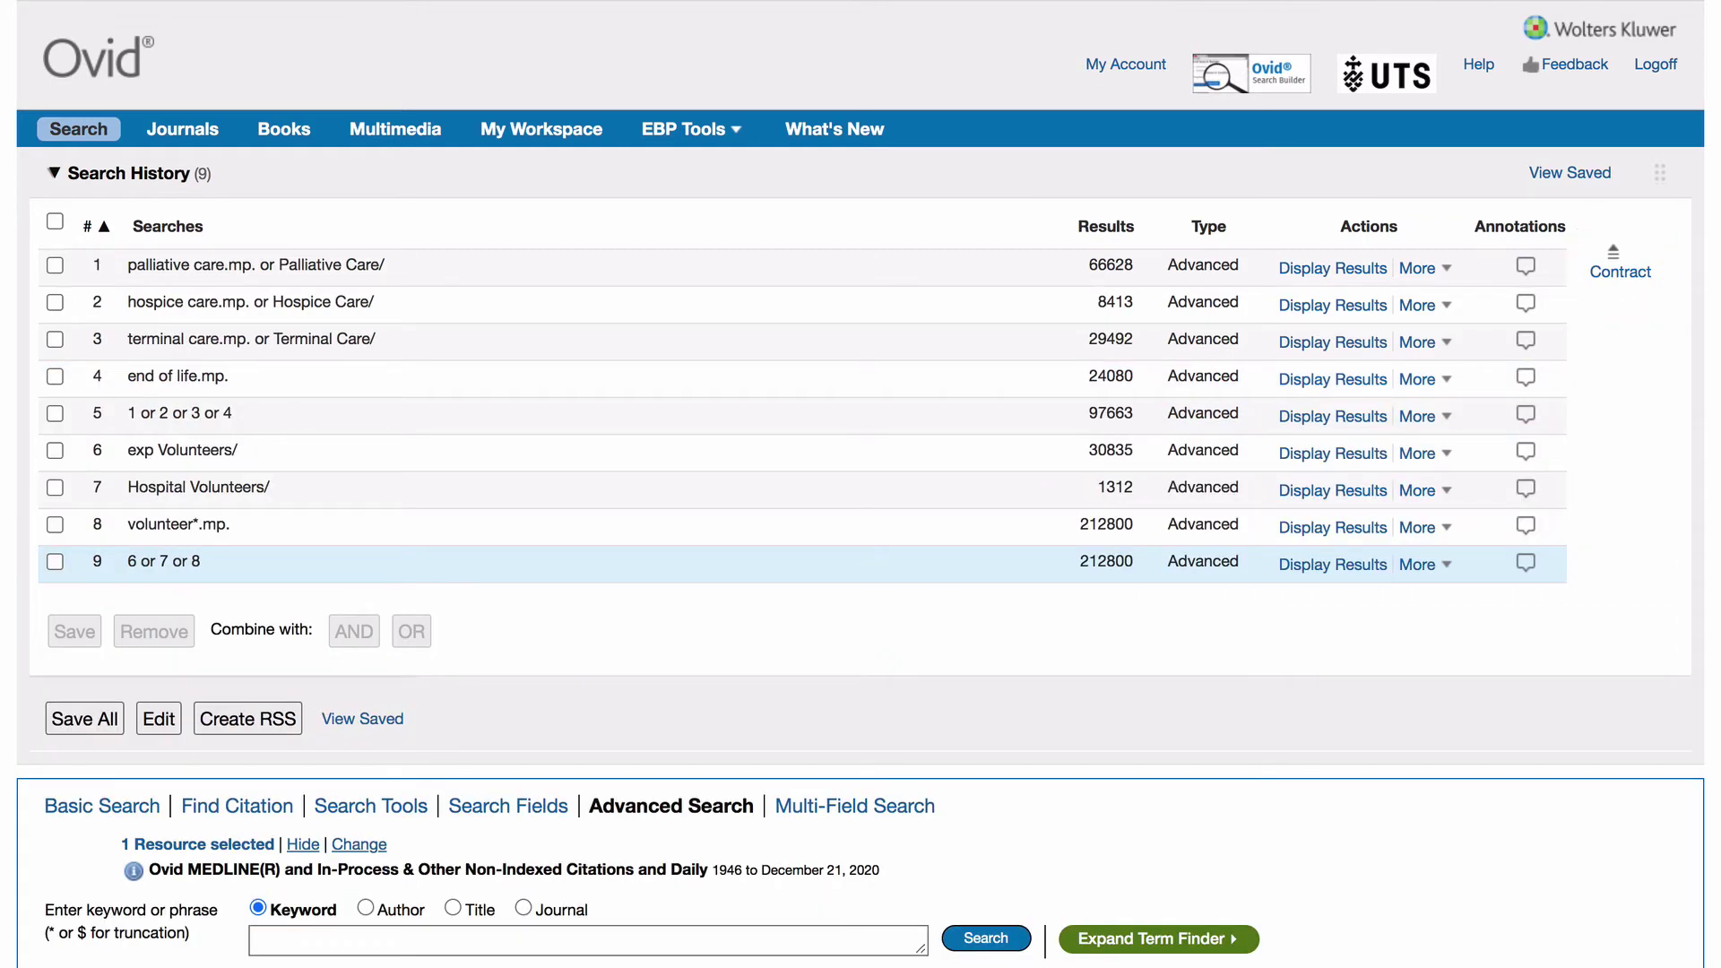
click(55, 413)
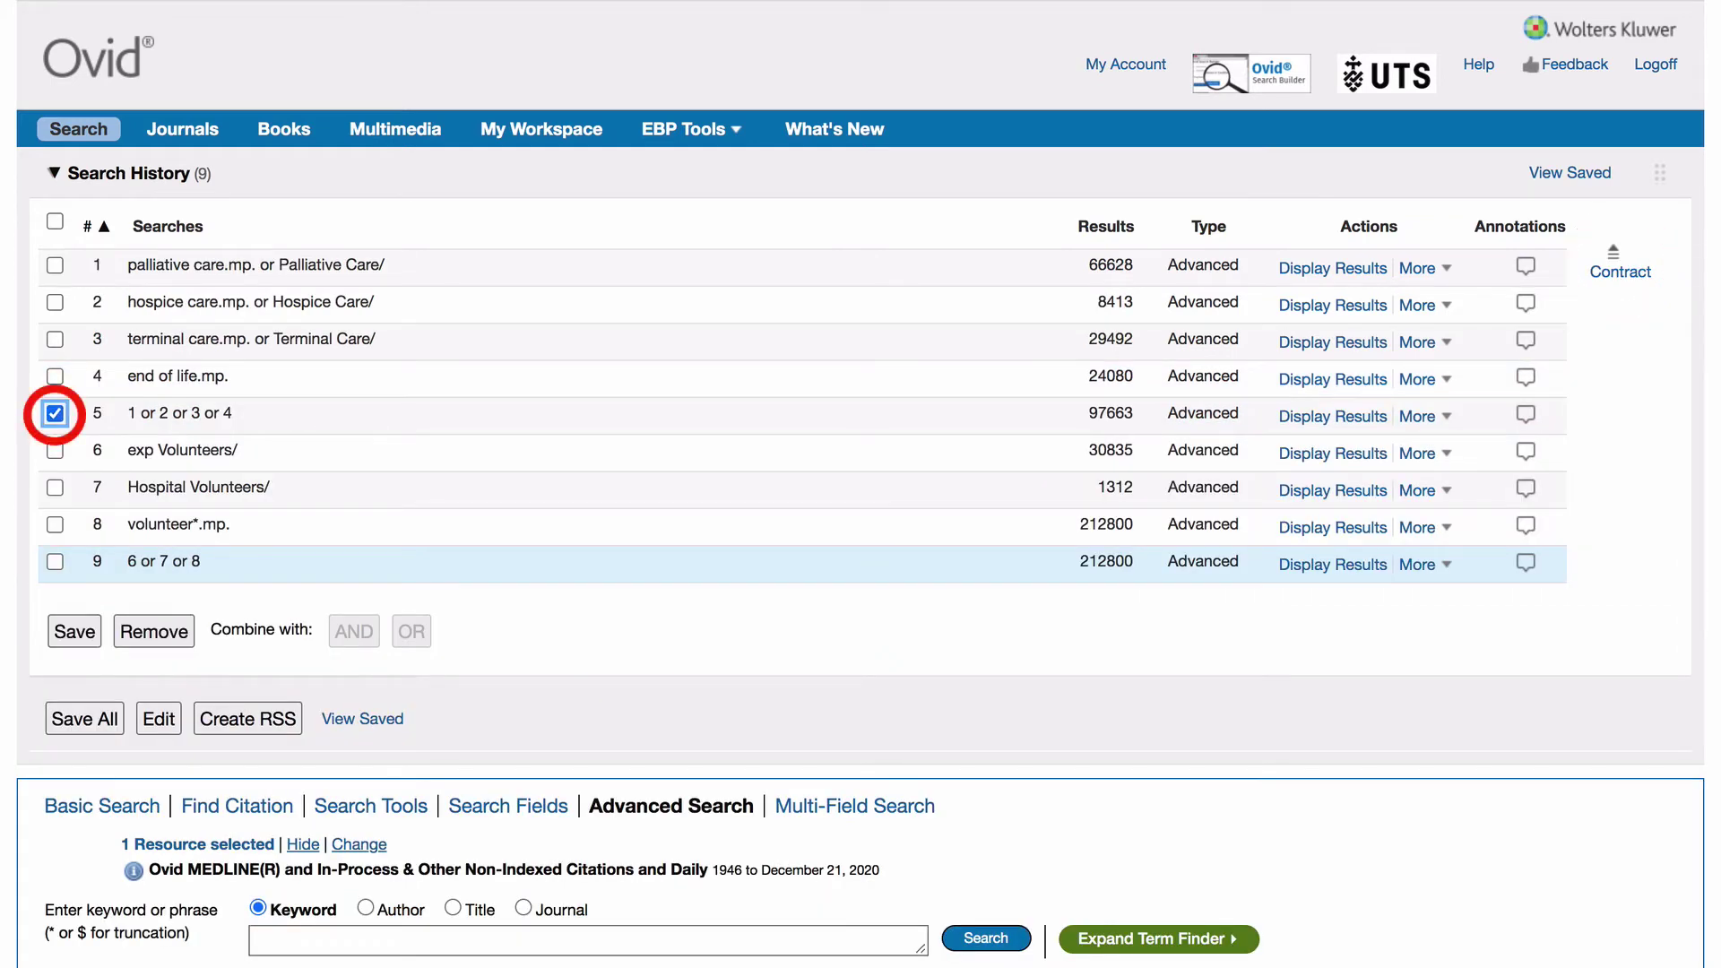
click(55, 561)
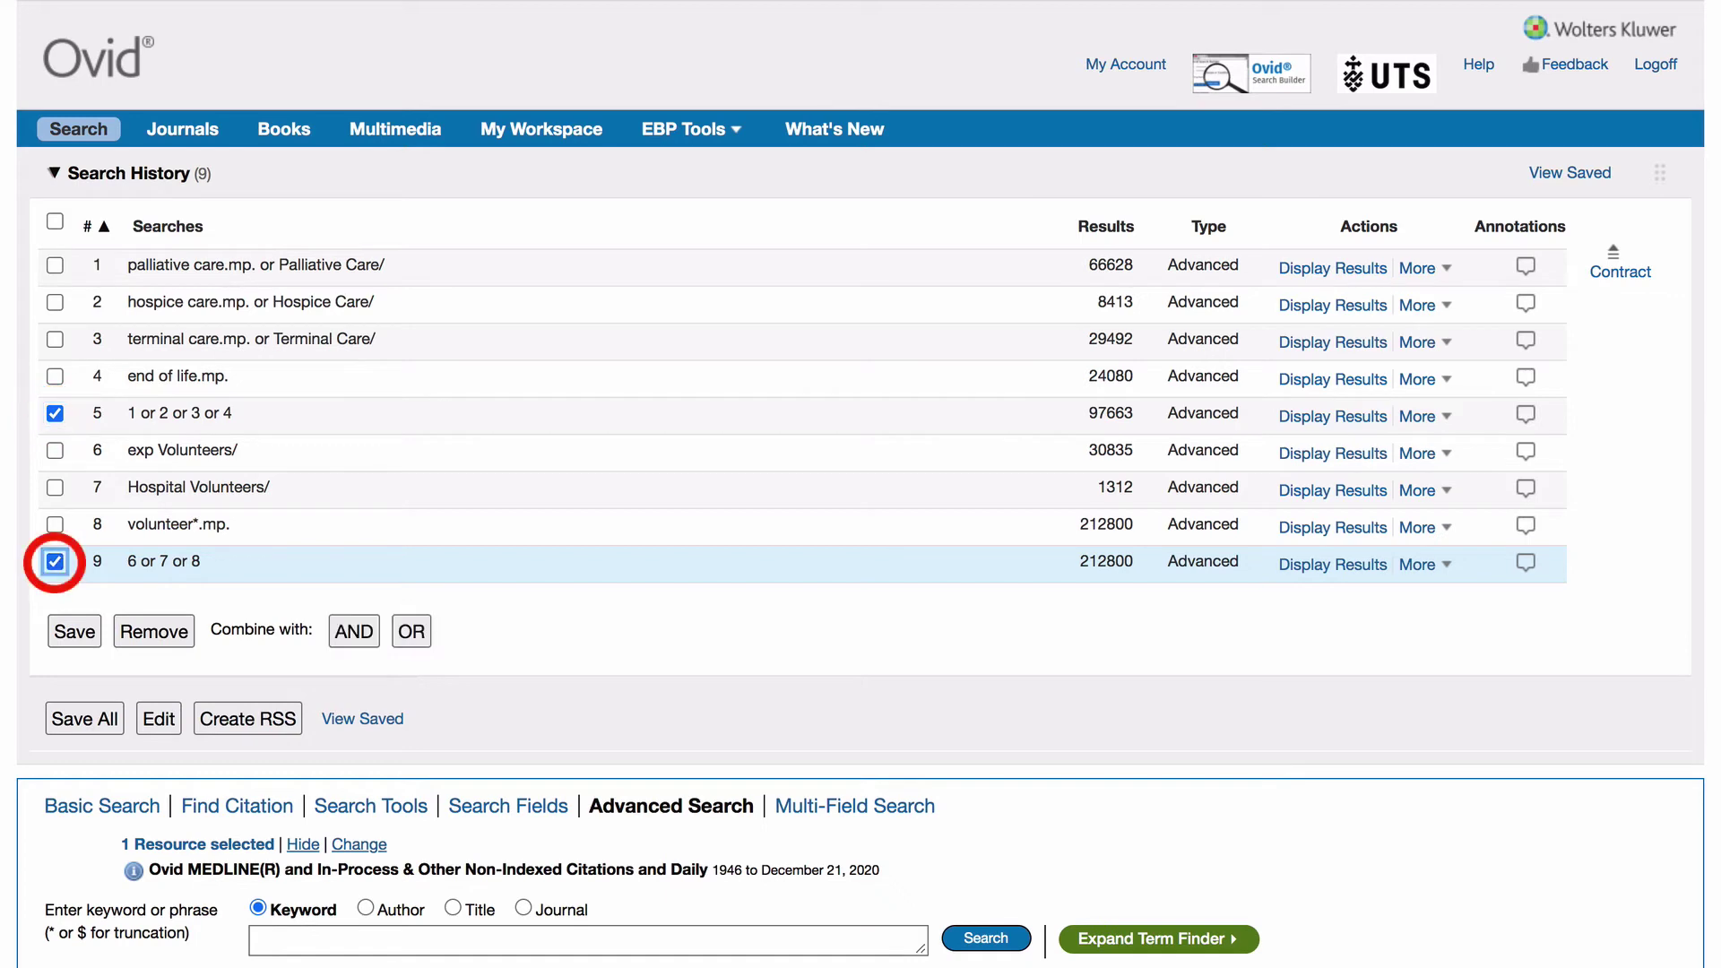
click(354, 631)
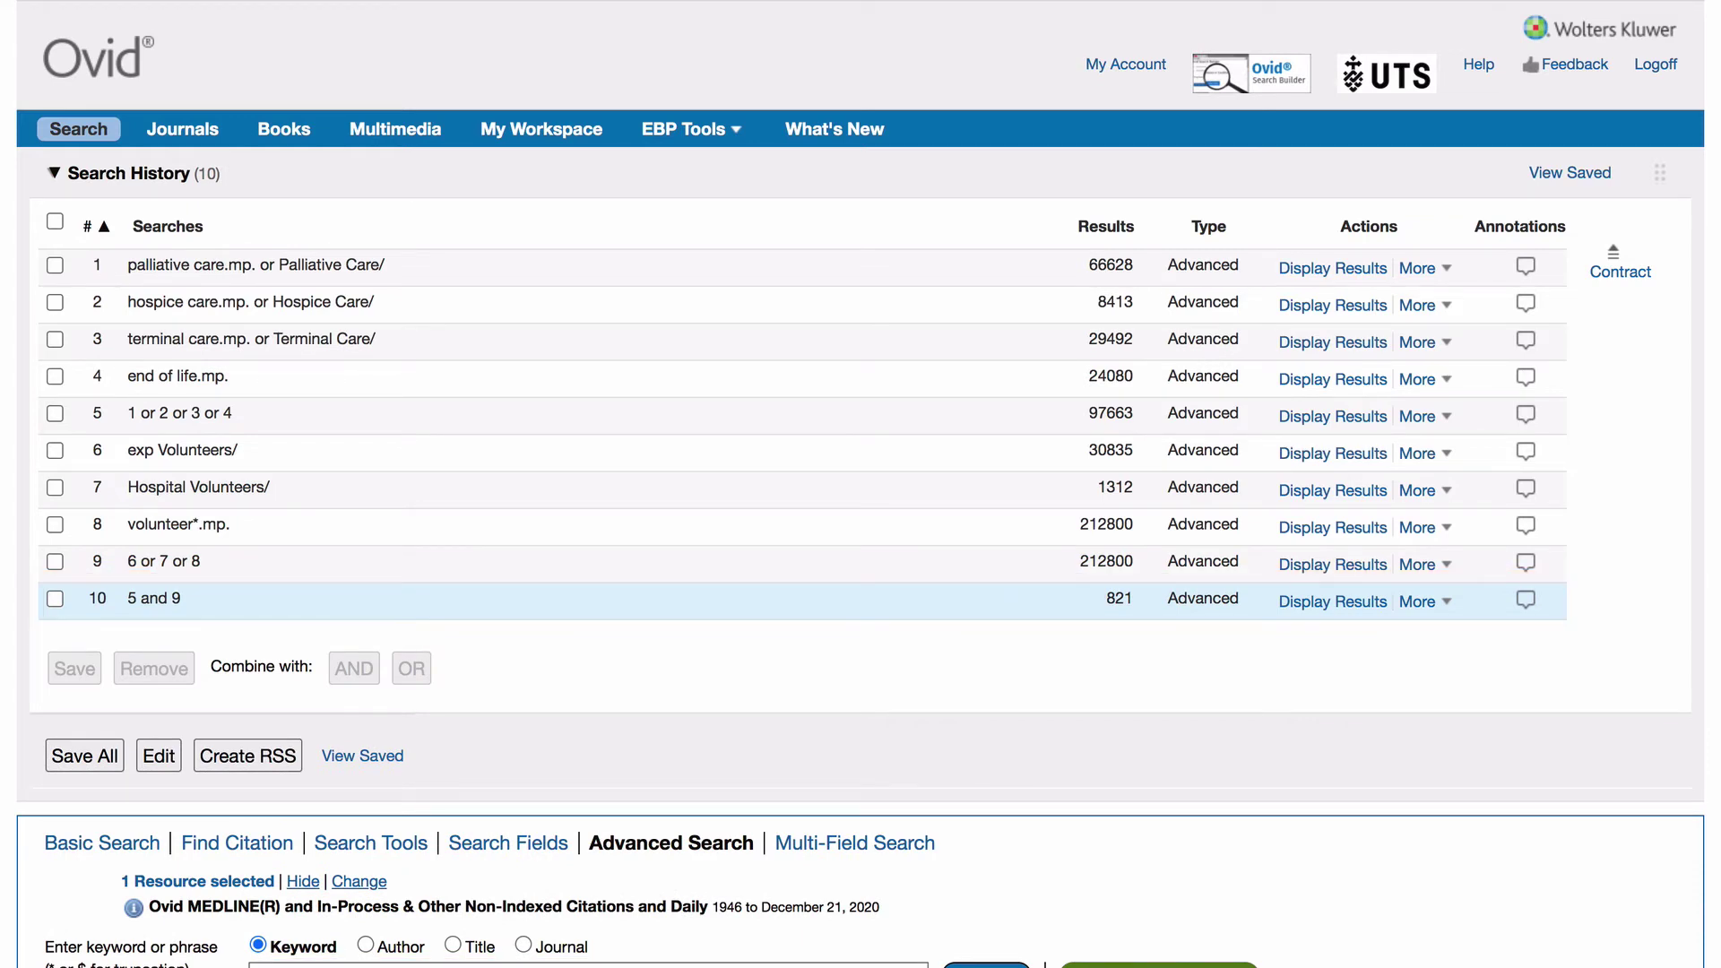
- Choose Randomized Controlled Trial and Last 5 Years as additional limits for search 10
scroll(860, 484, down, 5)
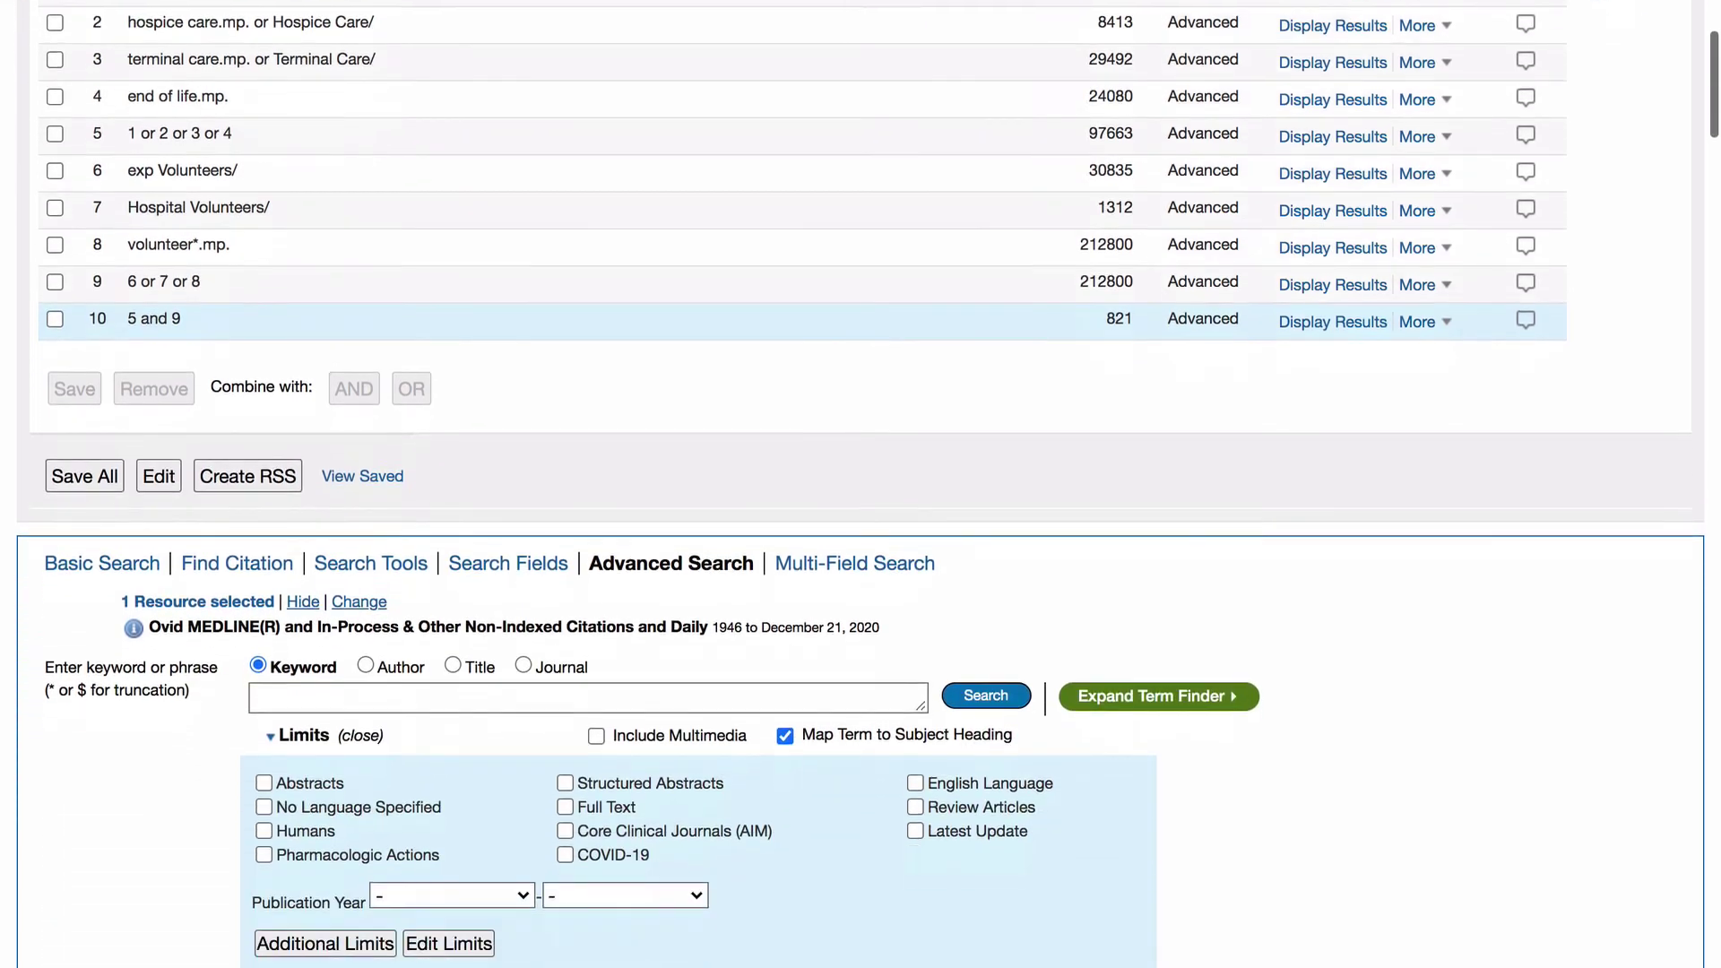
scroll(861, 484, down, 4)
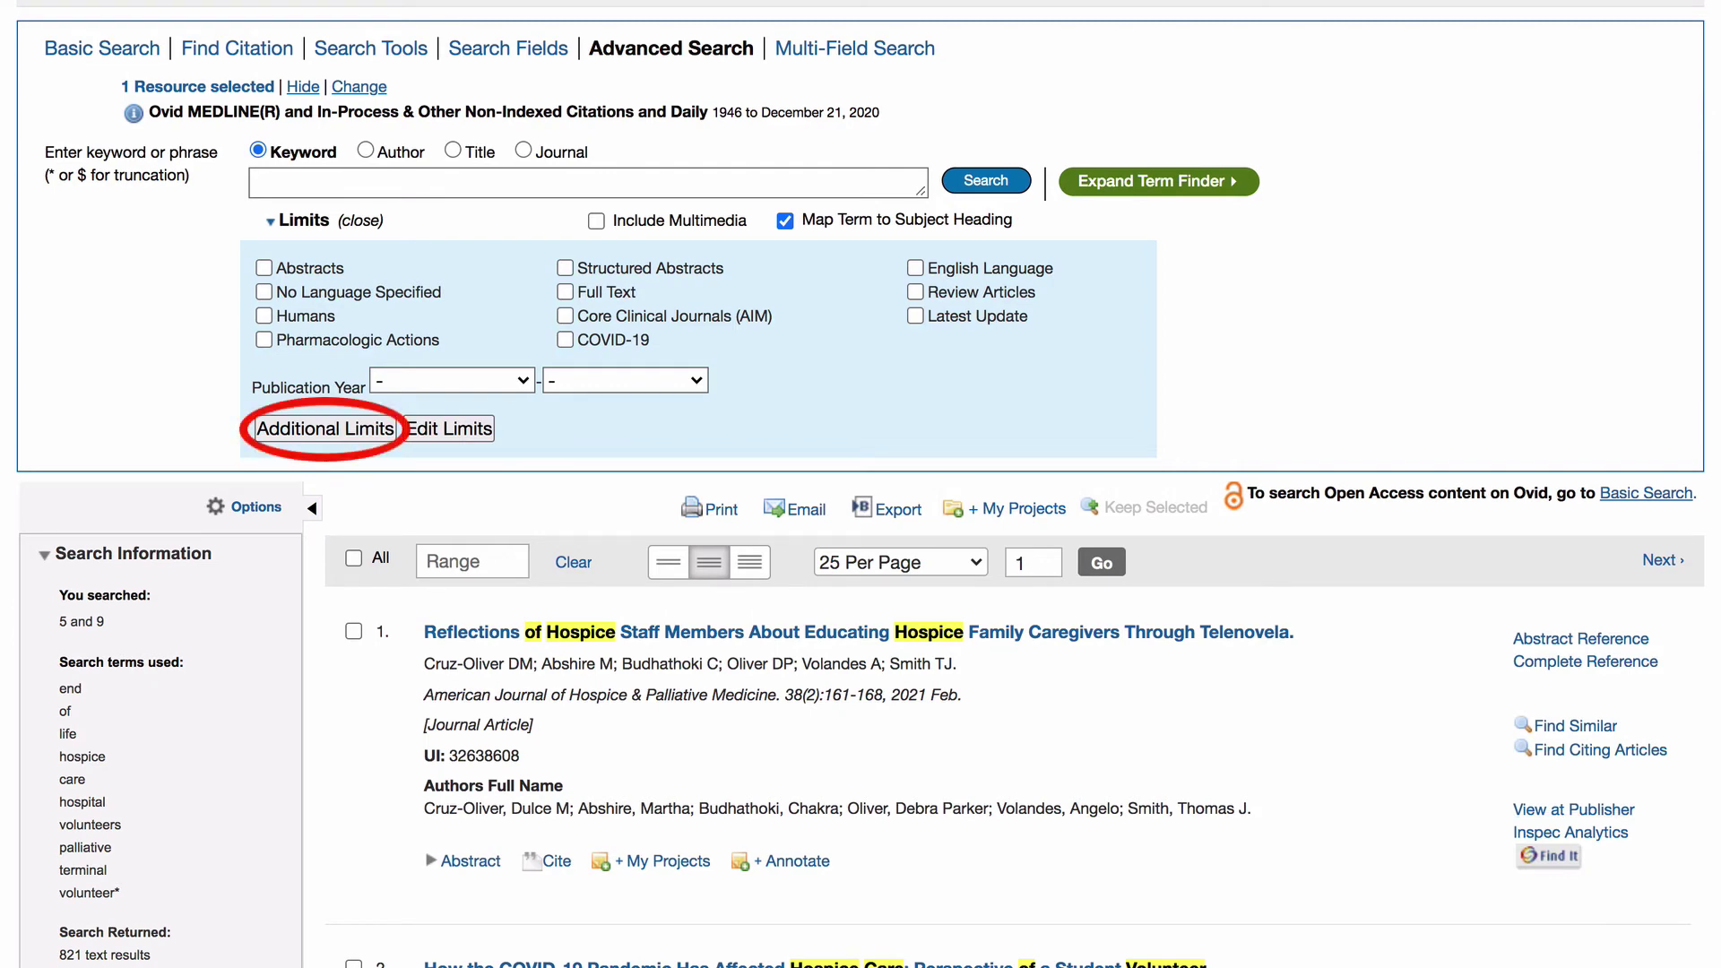
click(325, 428)
scroll(861, 484, down, 10)
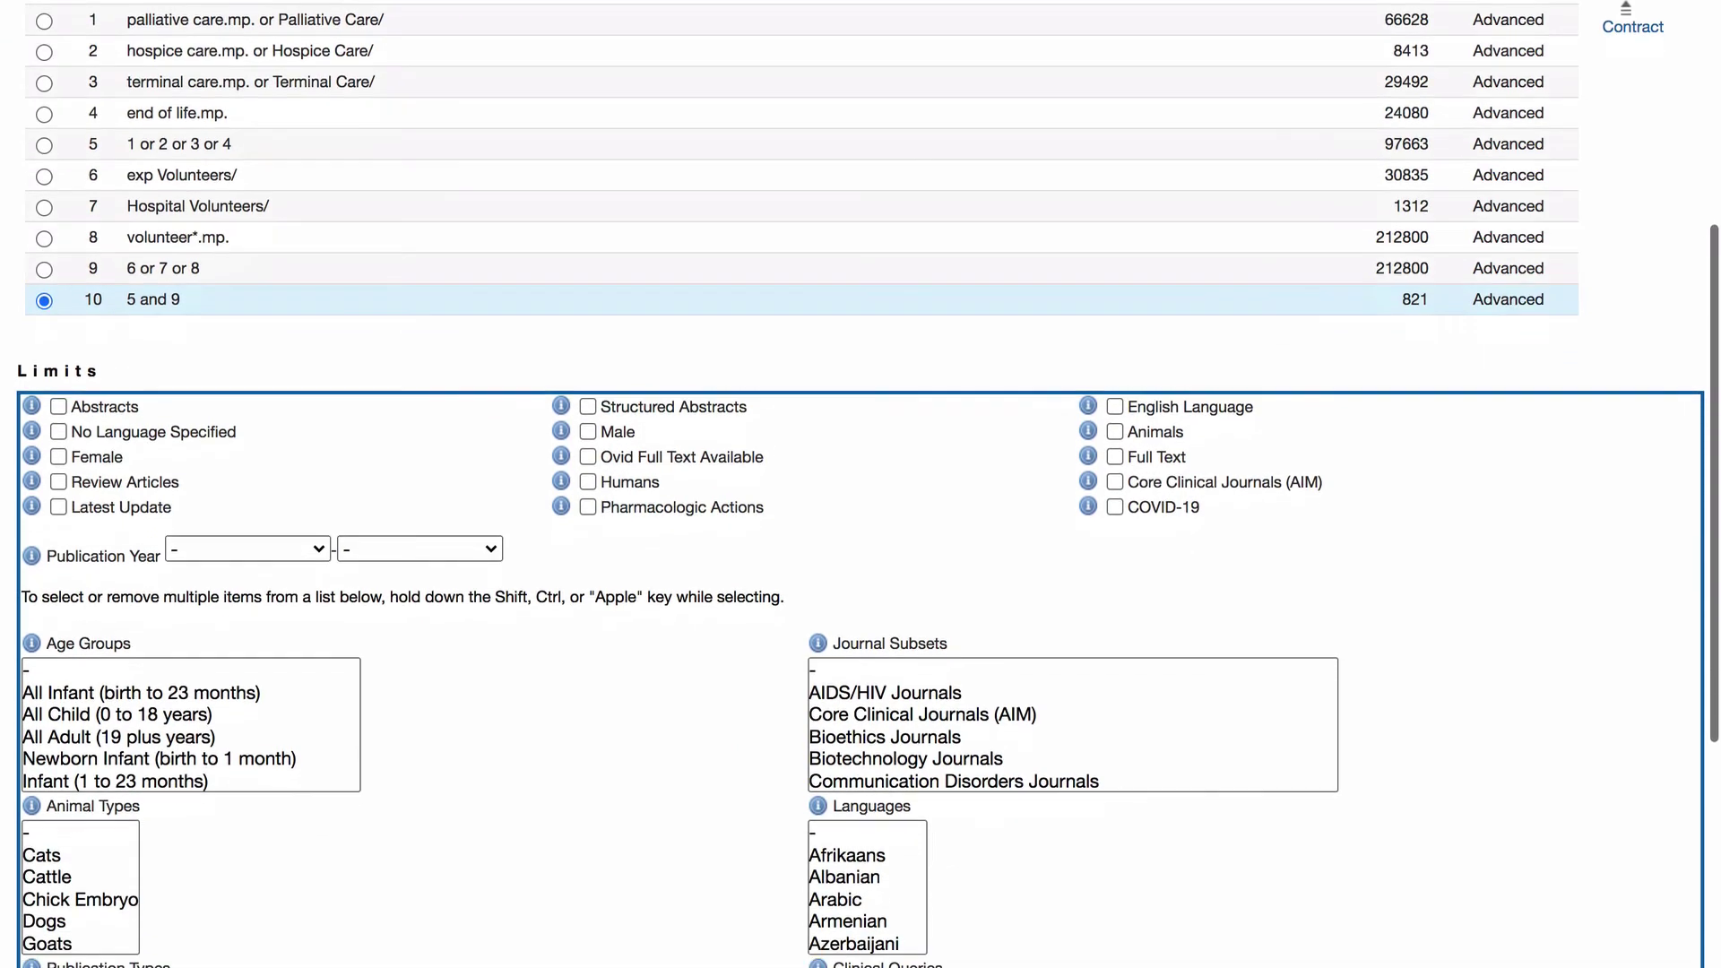
scroll(860, 484, down, 3)
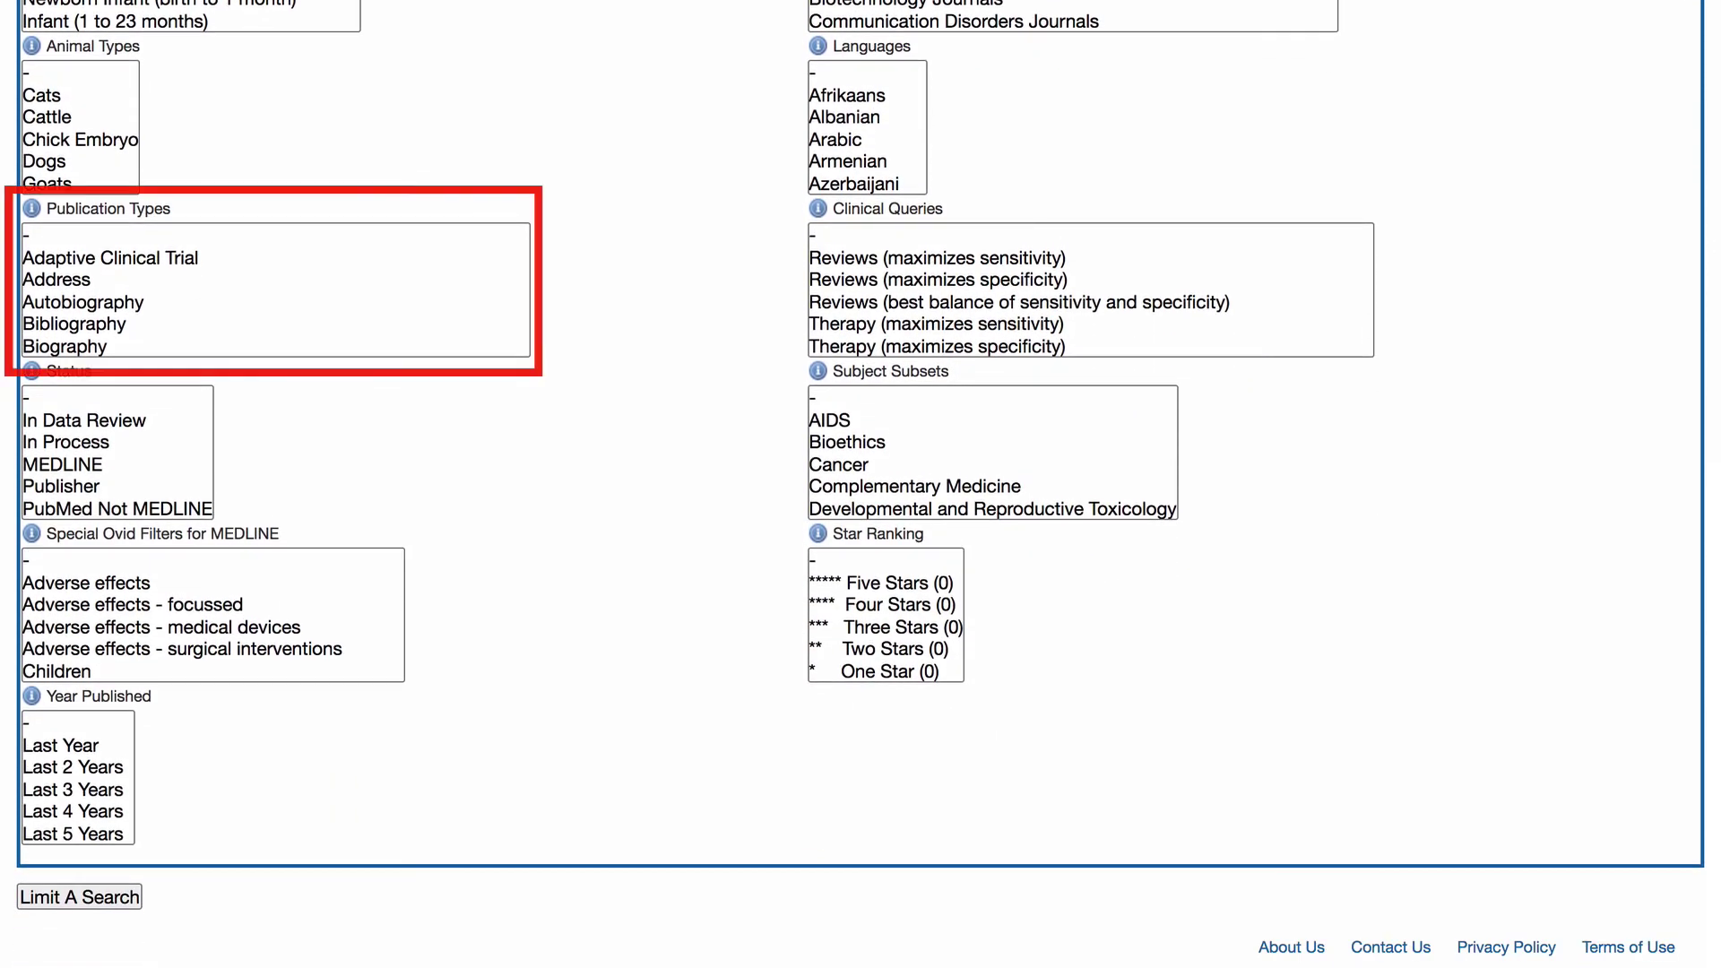
click(139, 277)
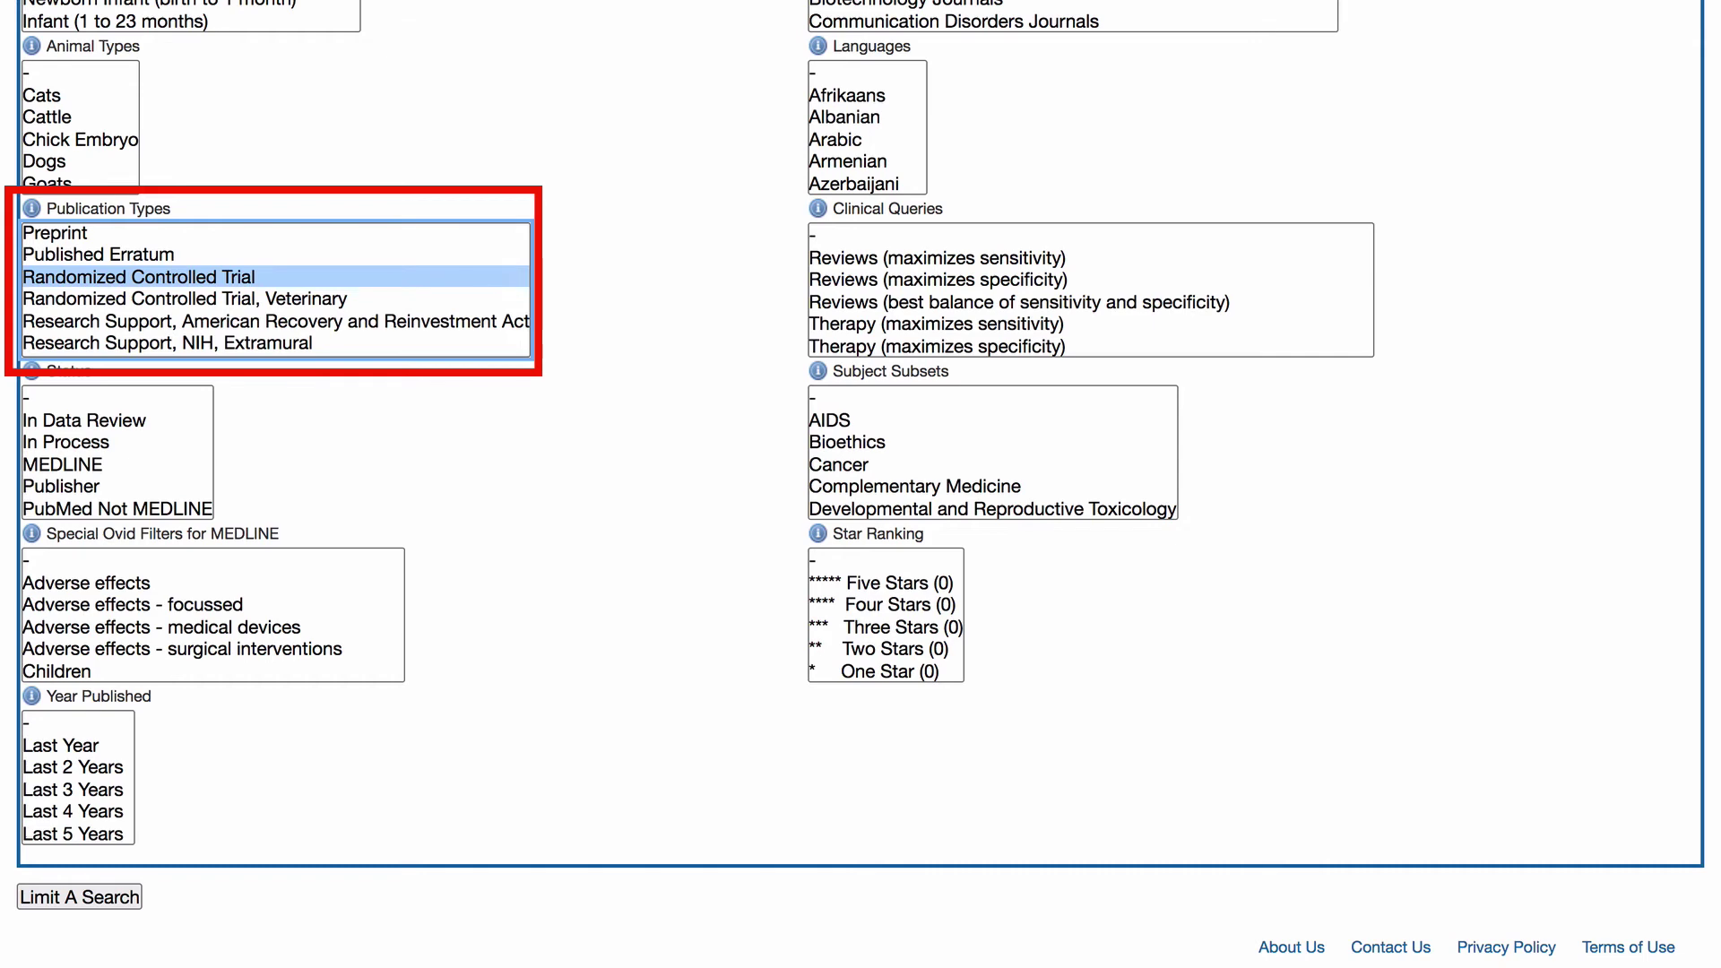
click(72, 791)
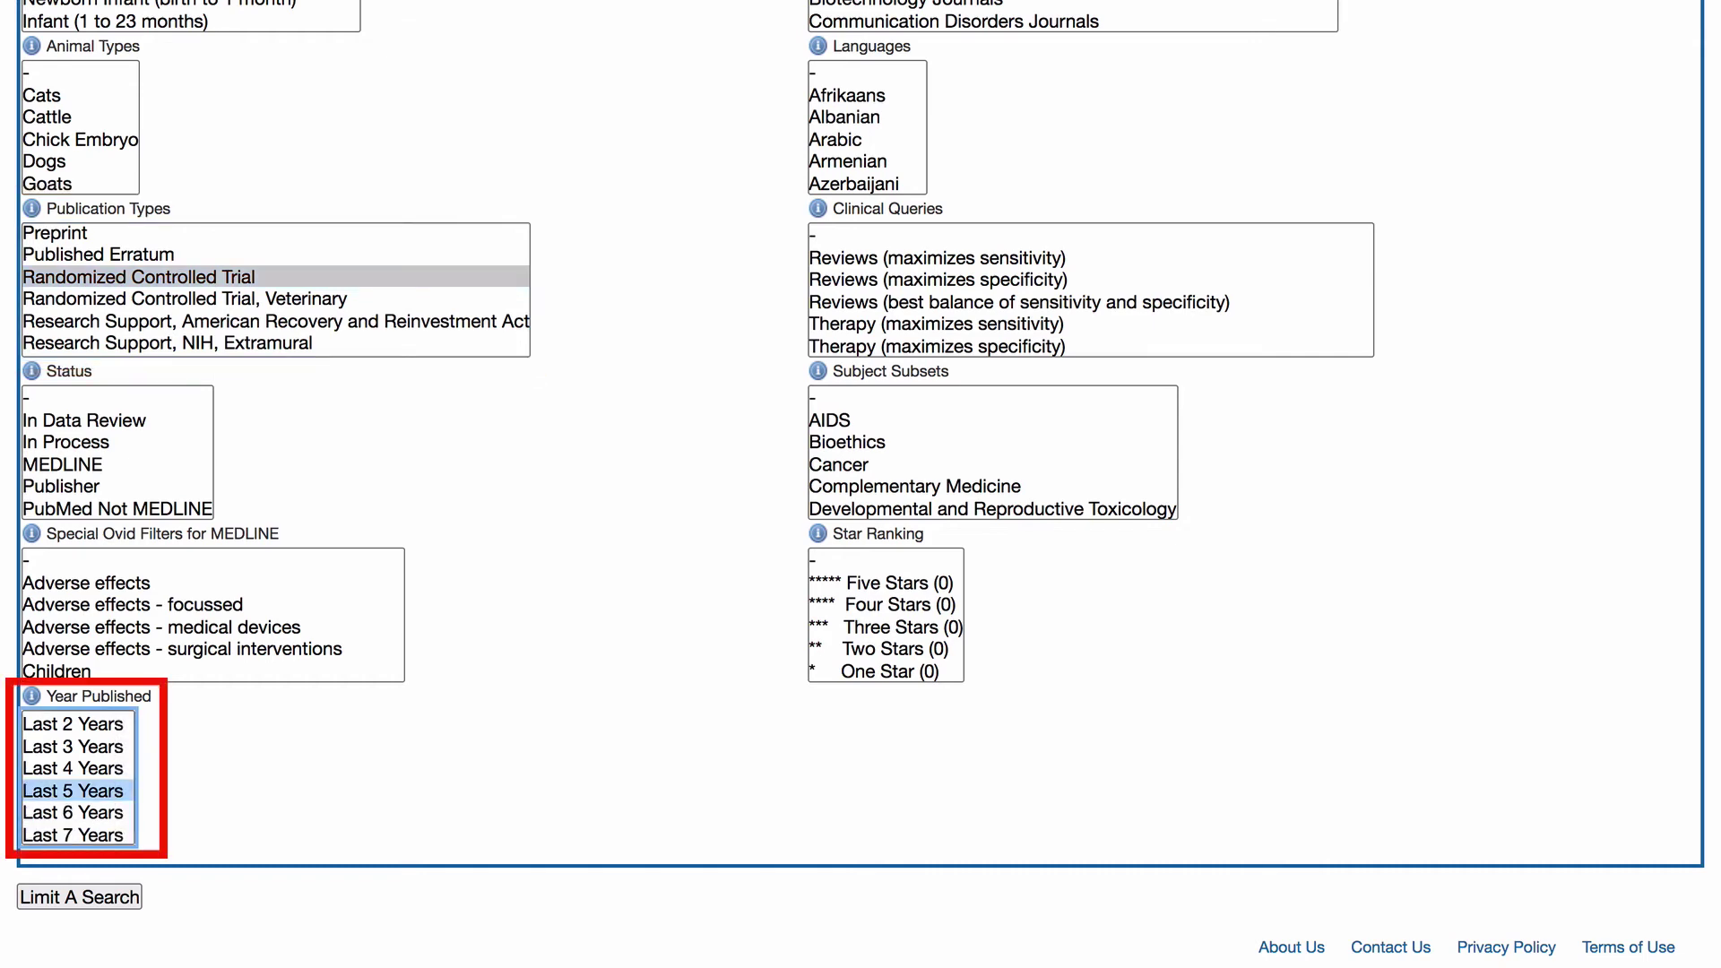
key(Tab)
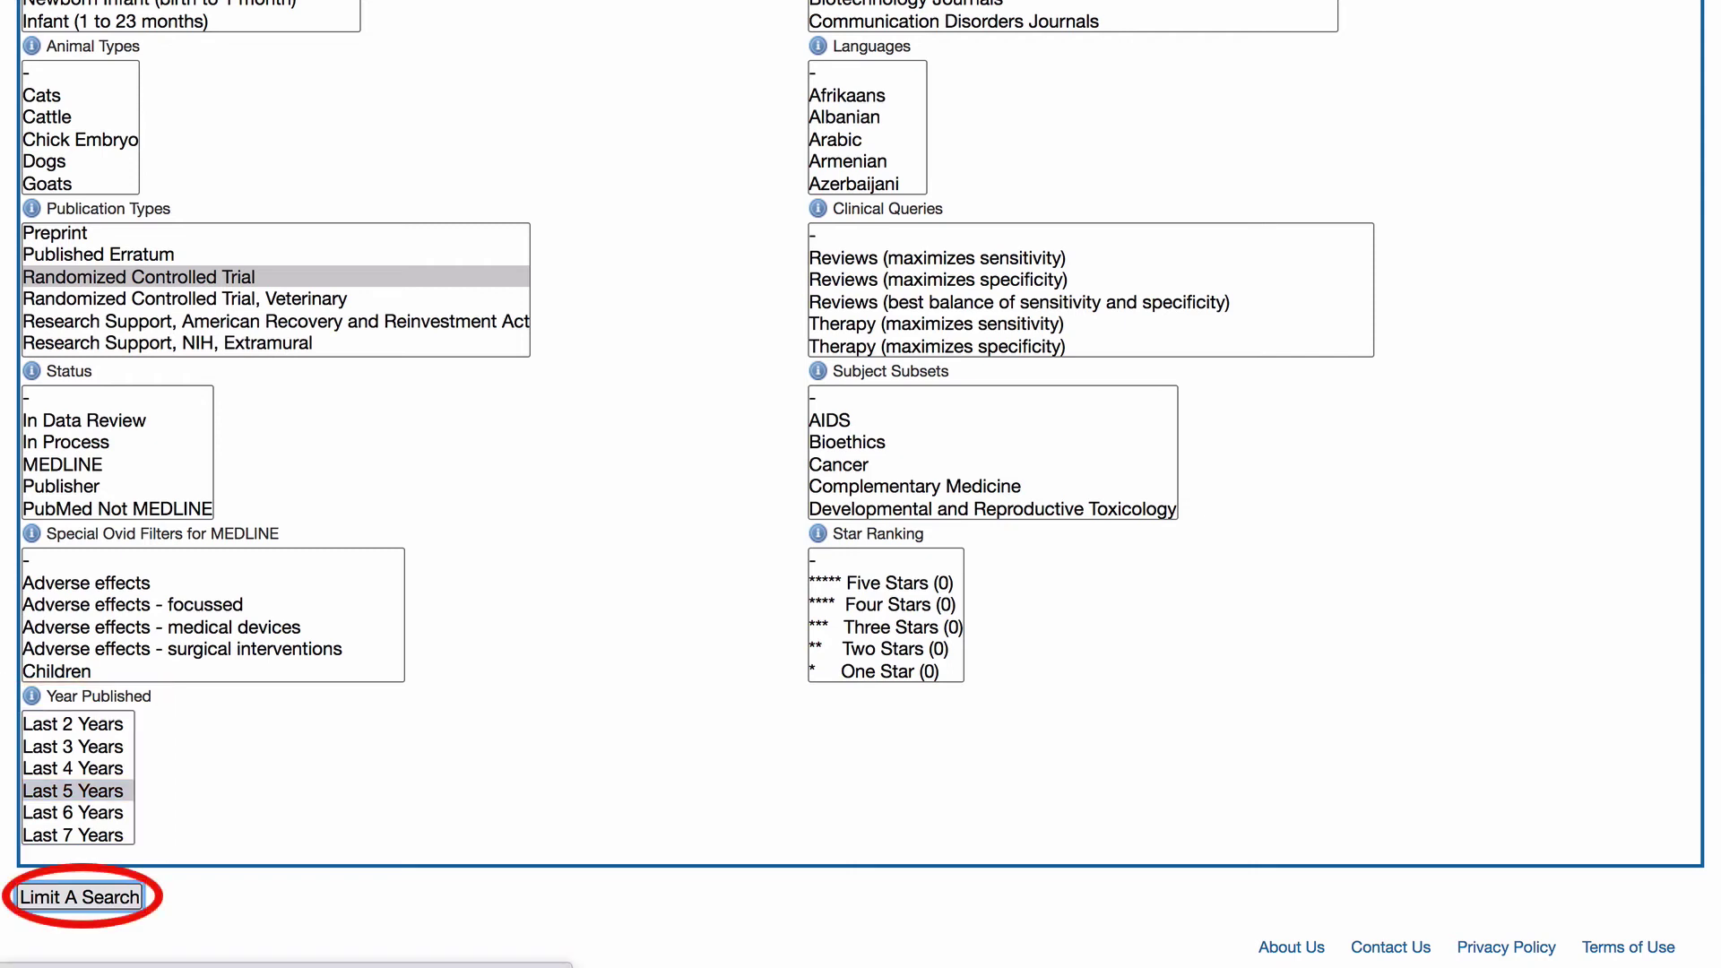
- Apply the limits to search 10 and scroll to the 11 results
key(Return)
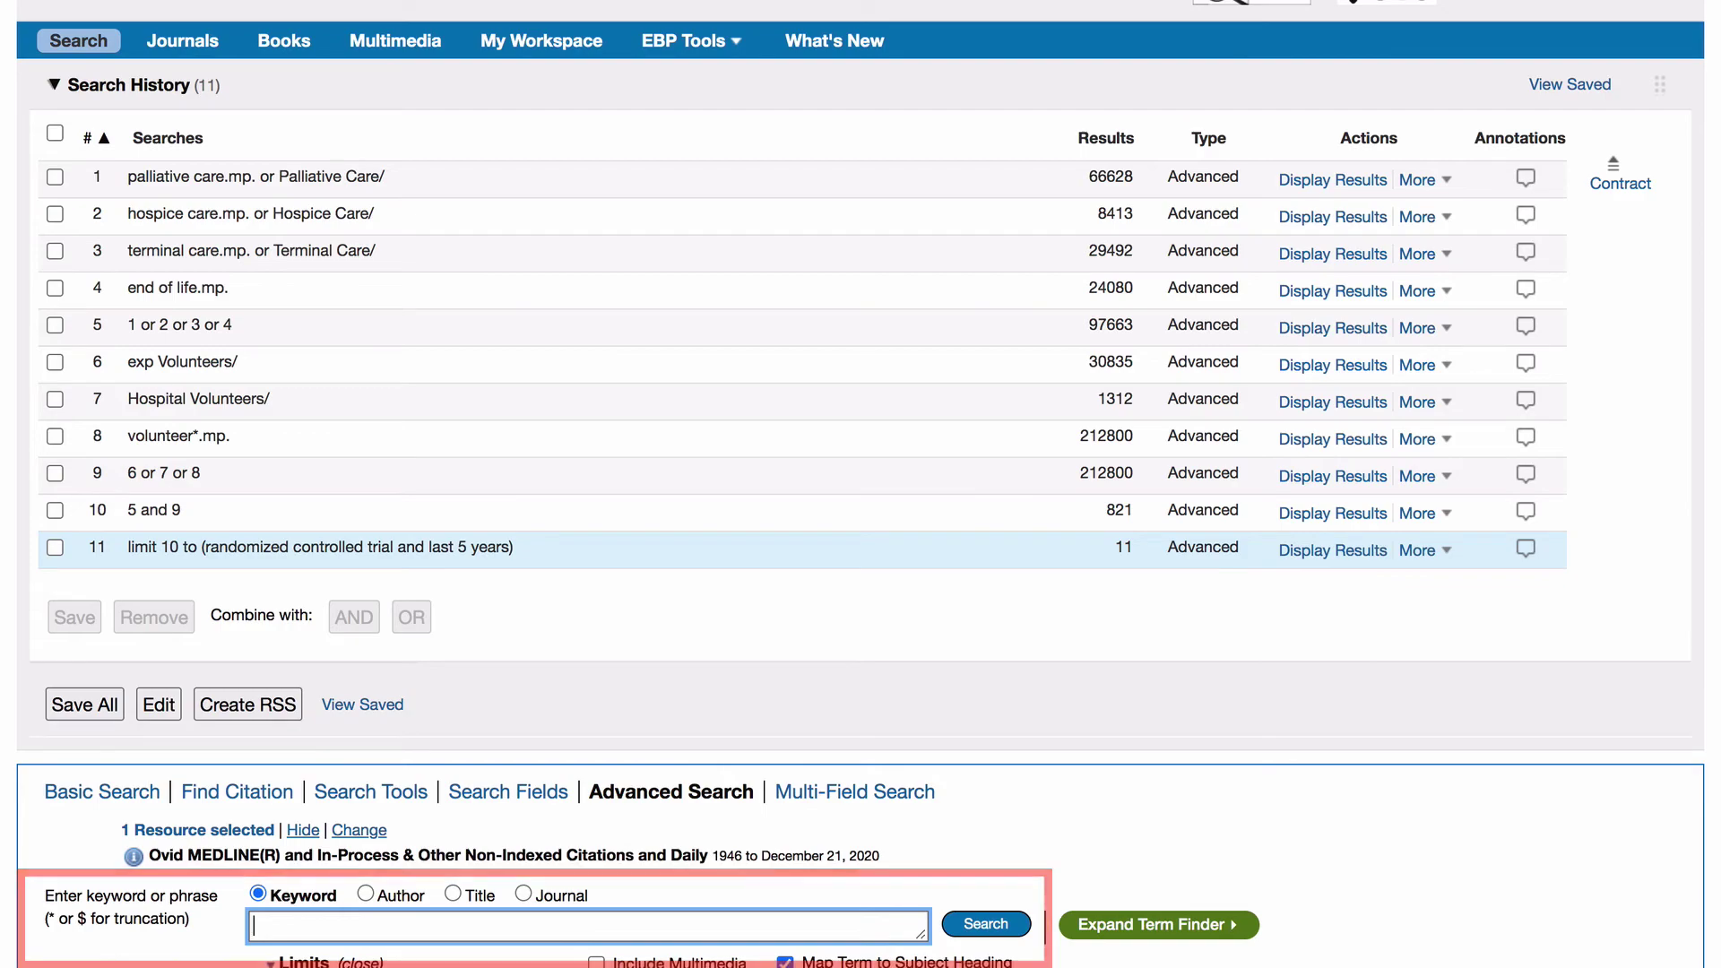
scroll(861, 484, down, 6)
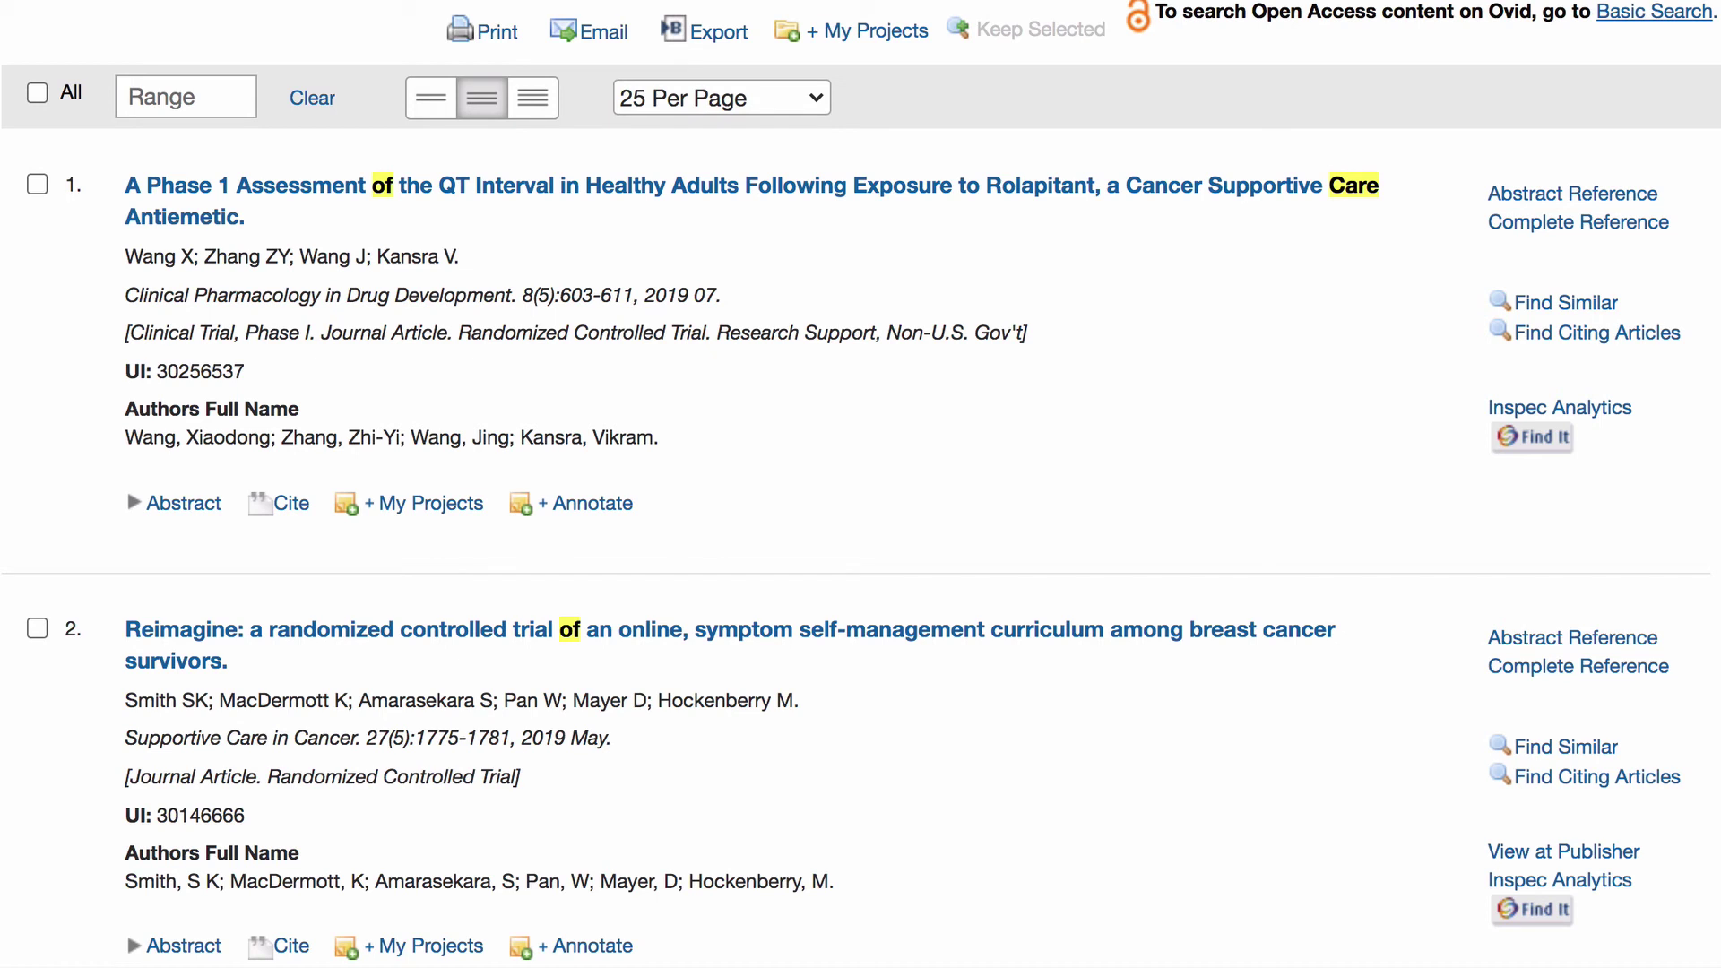
- Select results 1 and 2 and open Export Citation(s) in RIS format
click(37, 184)
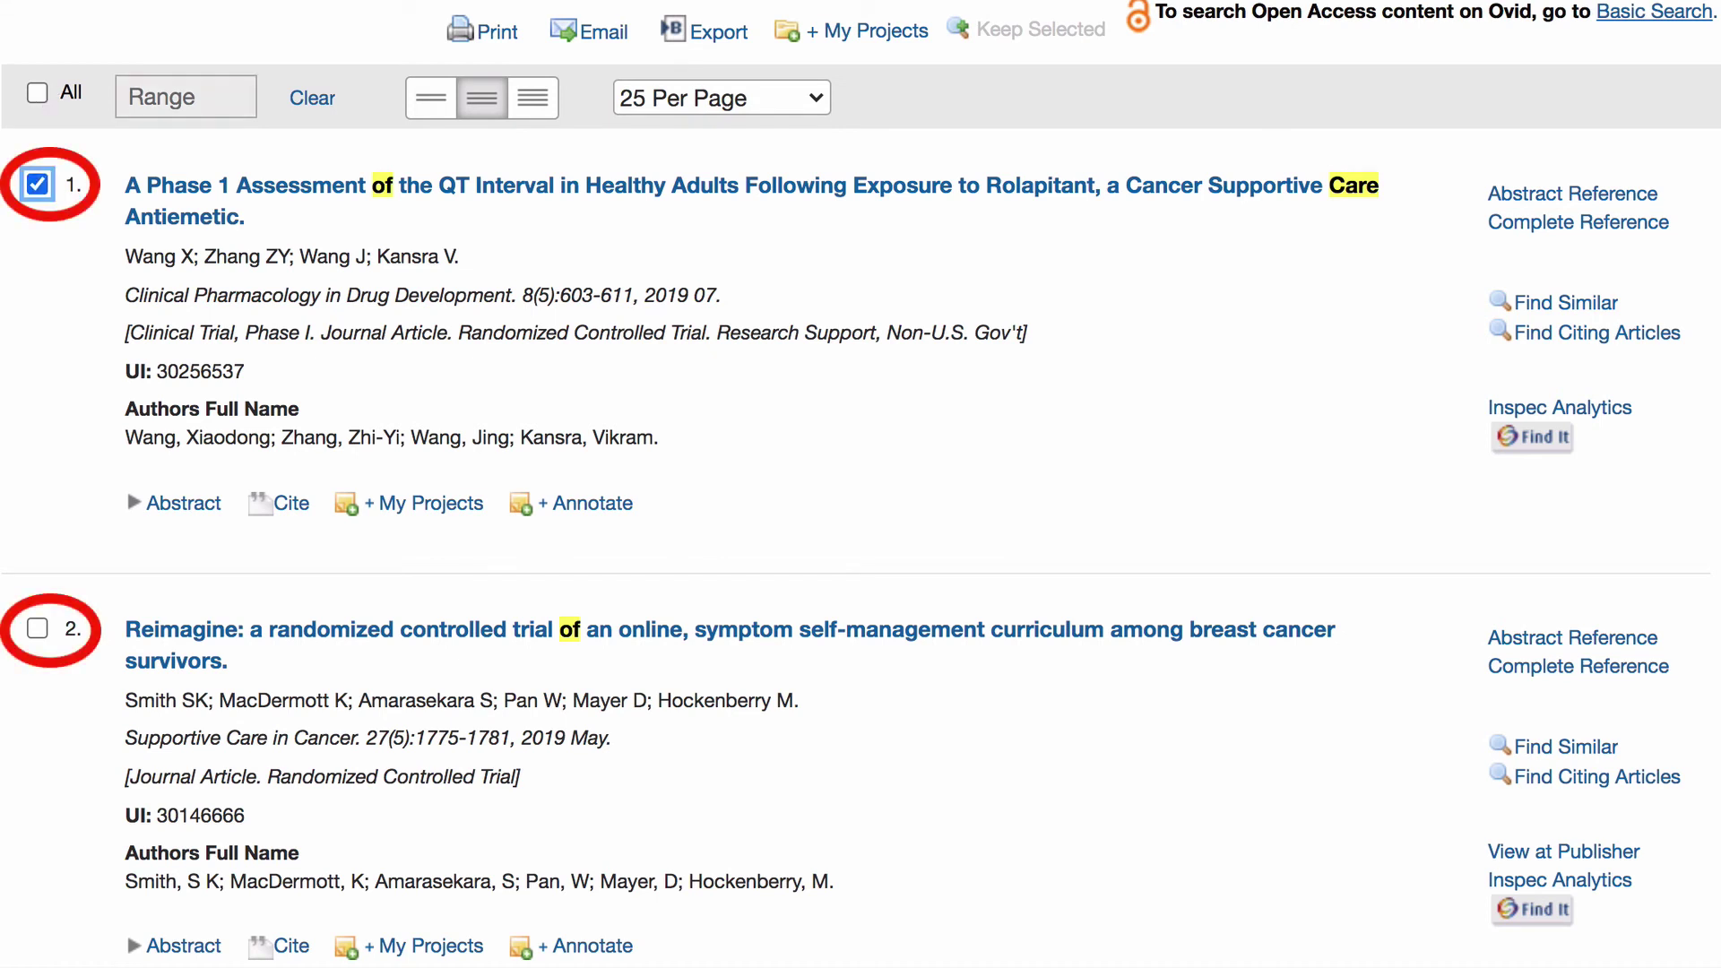
click(37, 628)
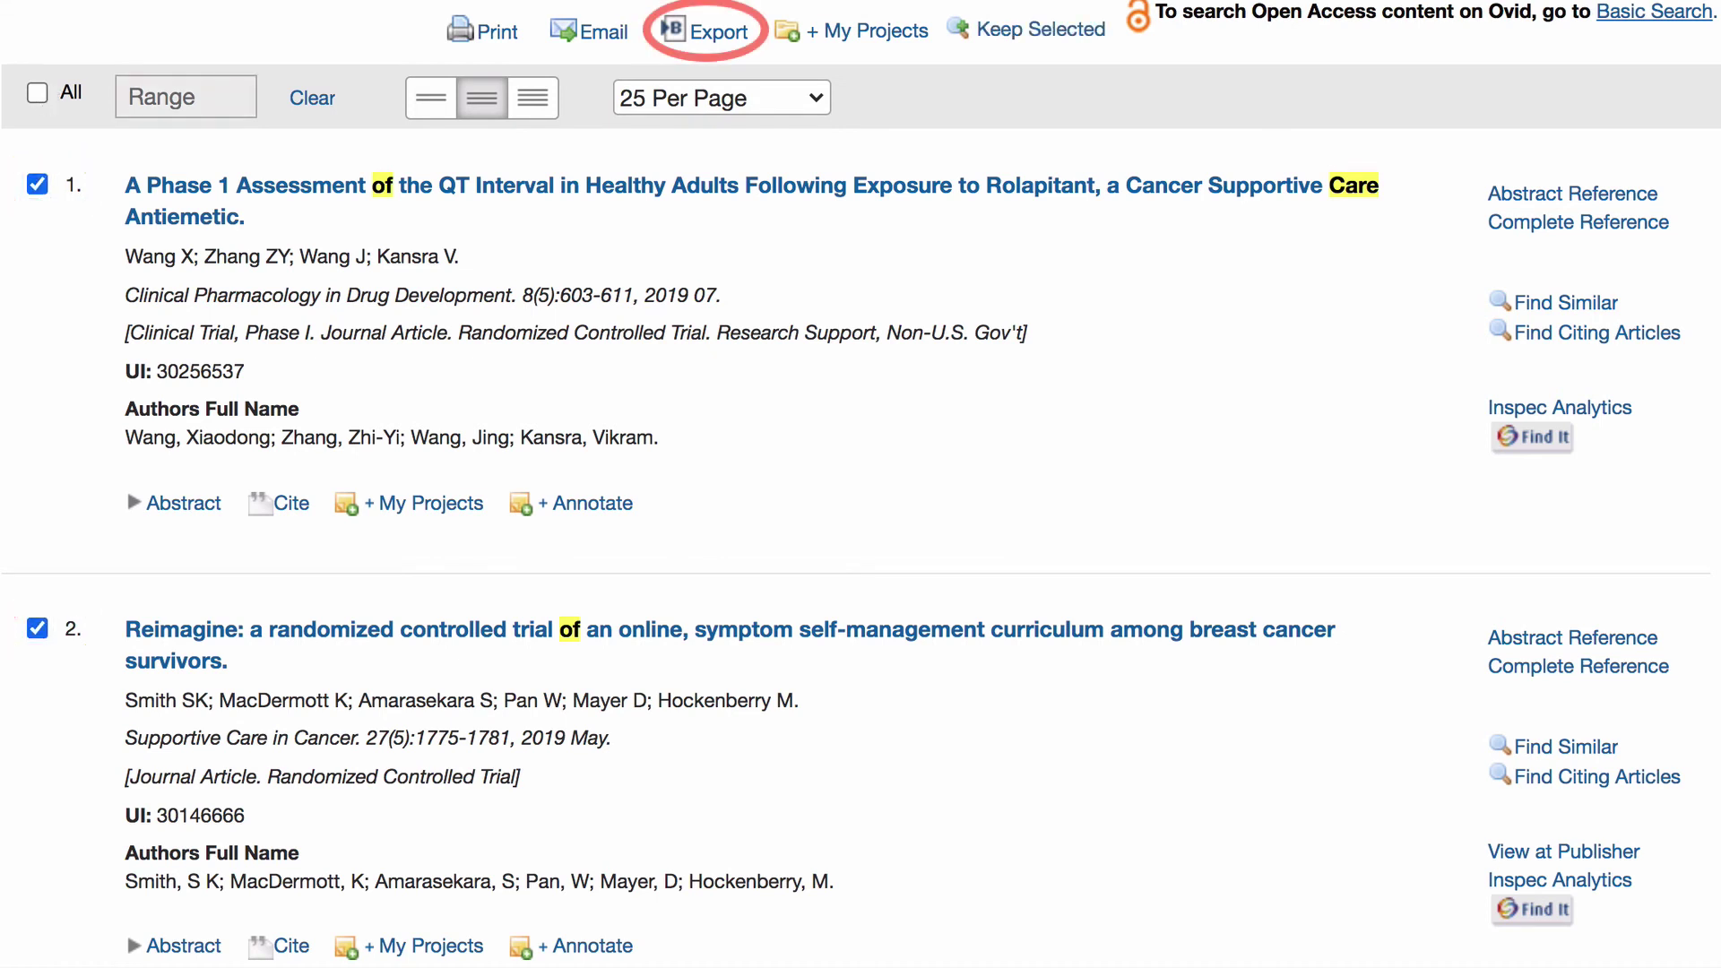
click(704, 32)
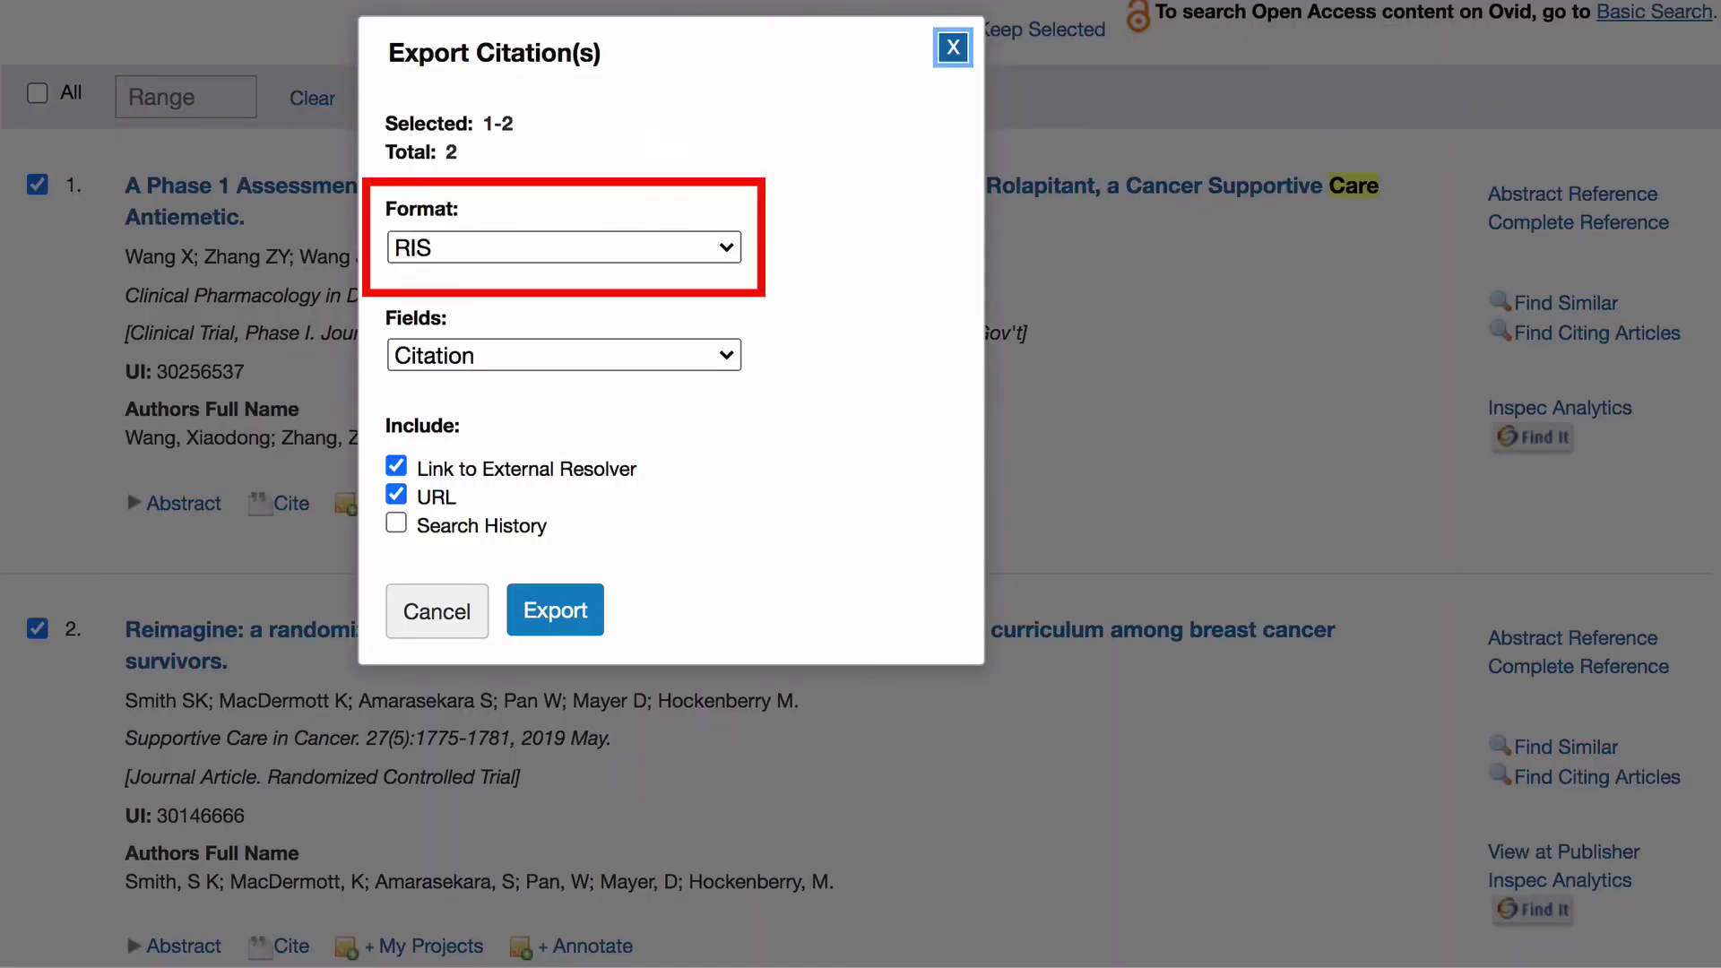